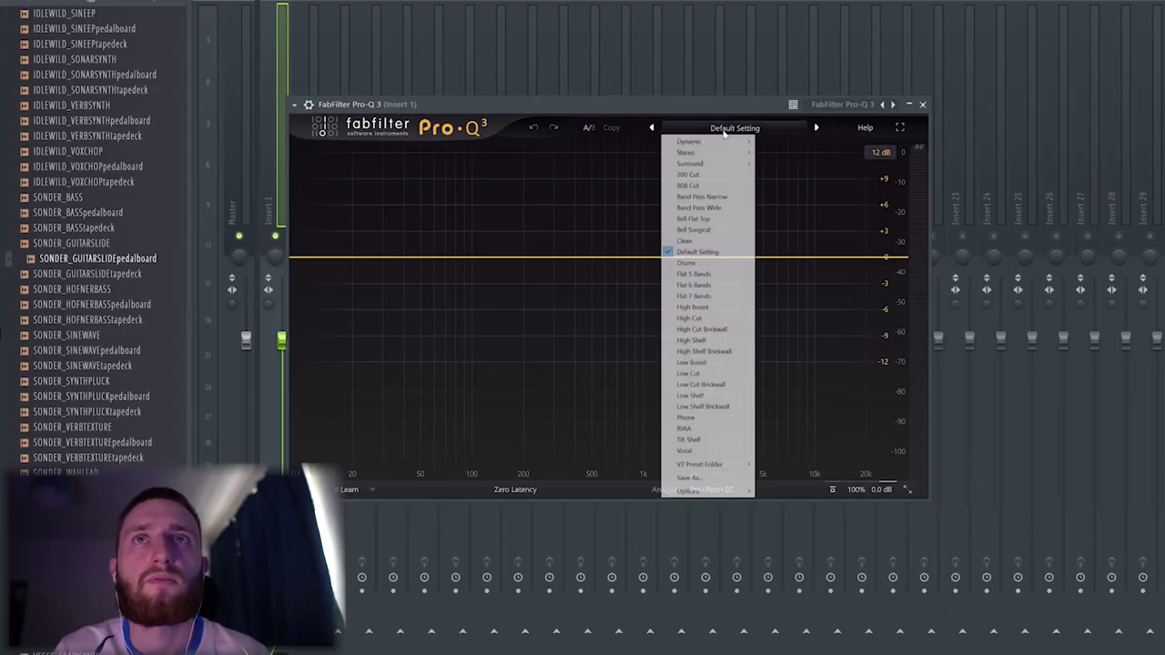
# Load the 200 Cut preset in the Insert 1 equalizer and lower its low-cut frequency
pyautogui.click(688, 173)
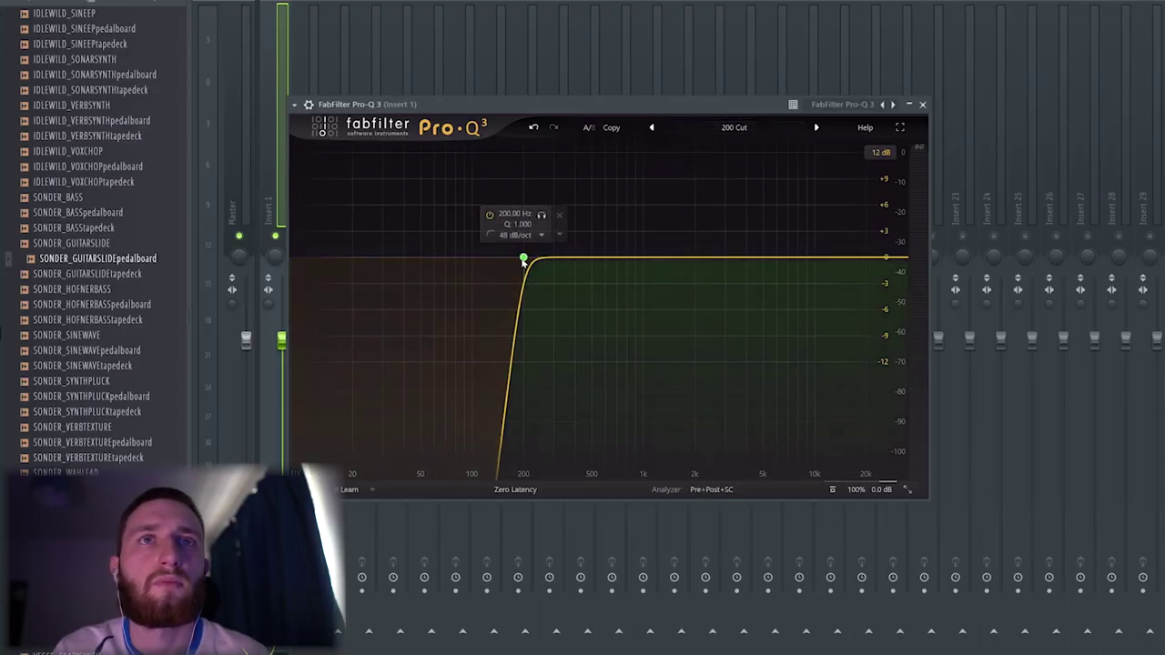
pyautogui.moveTo(539, 216); pyautogui.dragTo(507, 216)
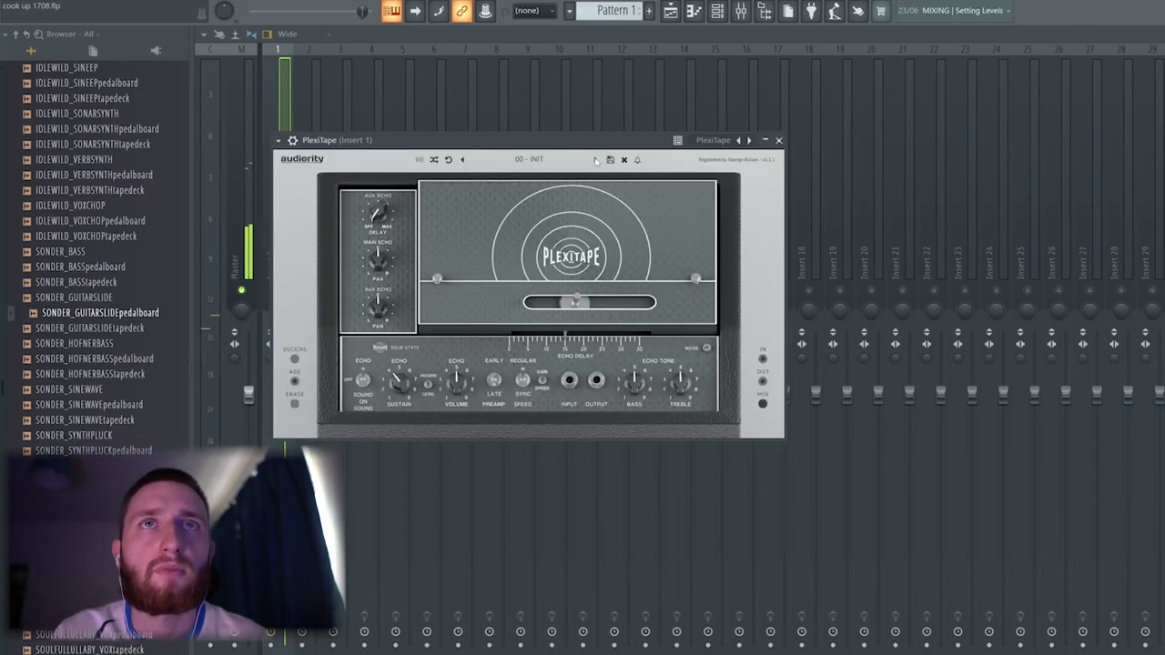
# Advance through the PlexiTape presets from INIT to Bright Feedback and beyond
pyautogui.click(596, 160)
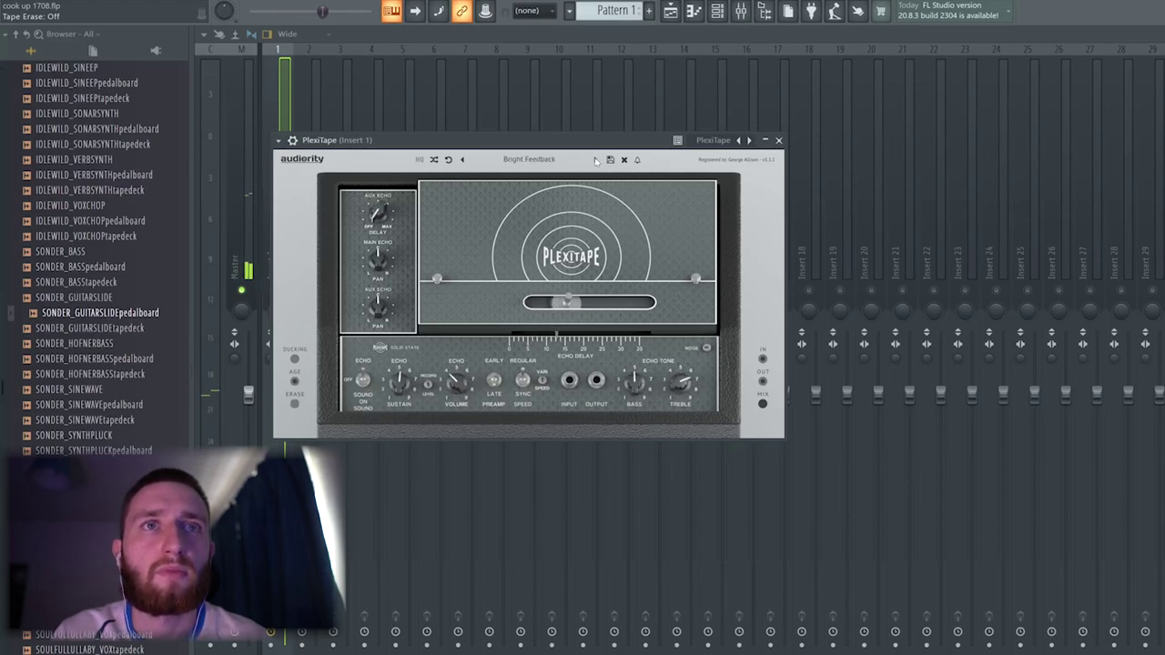
pyautogui.click(596, 160)
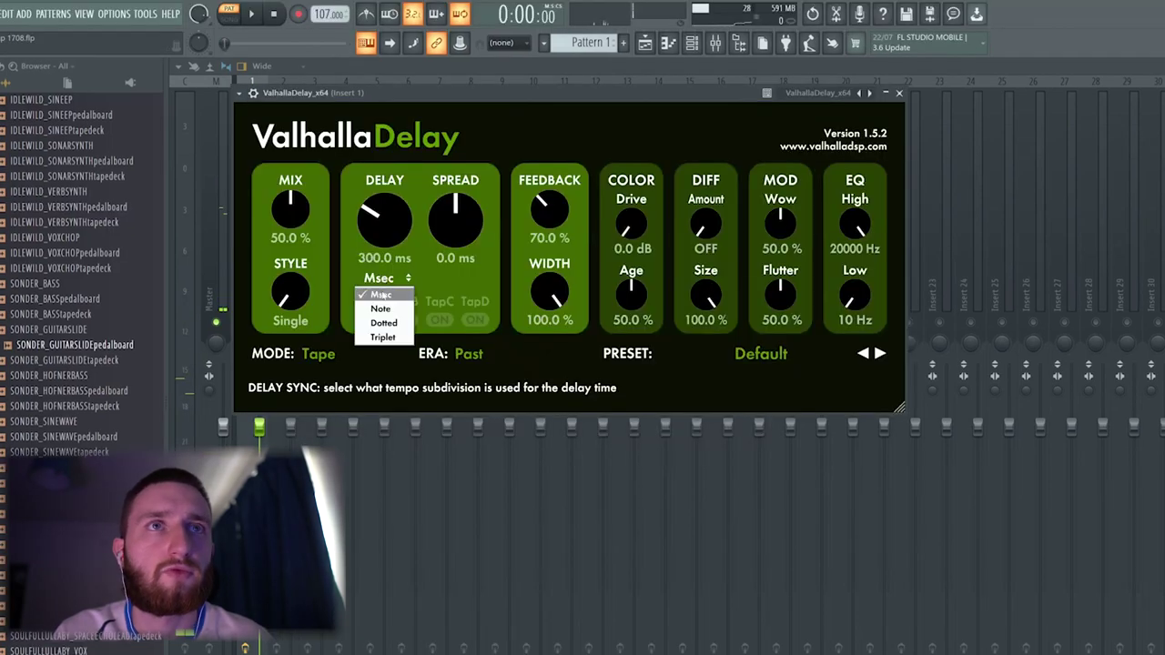
# Set ValhallaDelay to a 1/8T triplet delay with a 480 Hz low EQ, 14.4 % feedback and 14.8 % mix
pyautogui.click(390, 336)
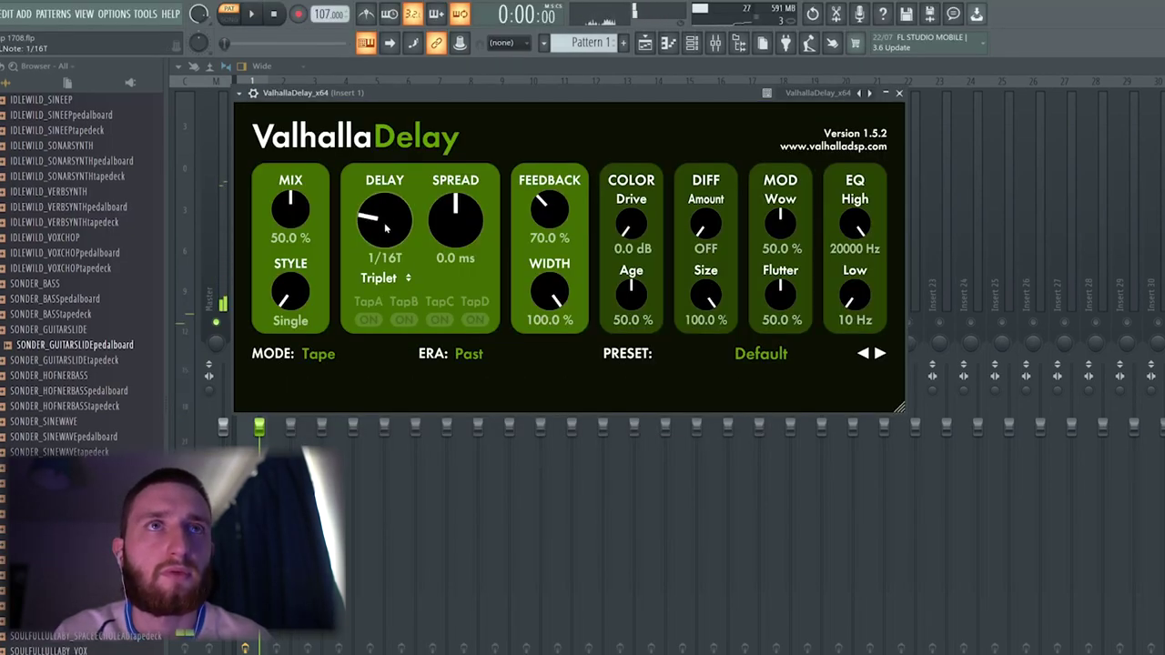
pyautogui.press('space')
pyautogui.moveTo(857, 304); pyautogui.dragTo(844, 254)
pyautogui.press('space')
pyautogui.moveTo(546, 206); pyautogui.dragTo(541, 256)
pyautogui.moveTo(291, 210); pyautogui.dragTo(297, 227)
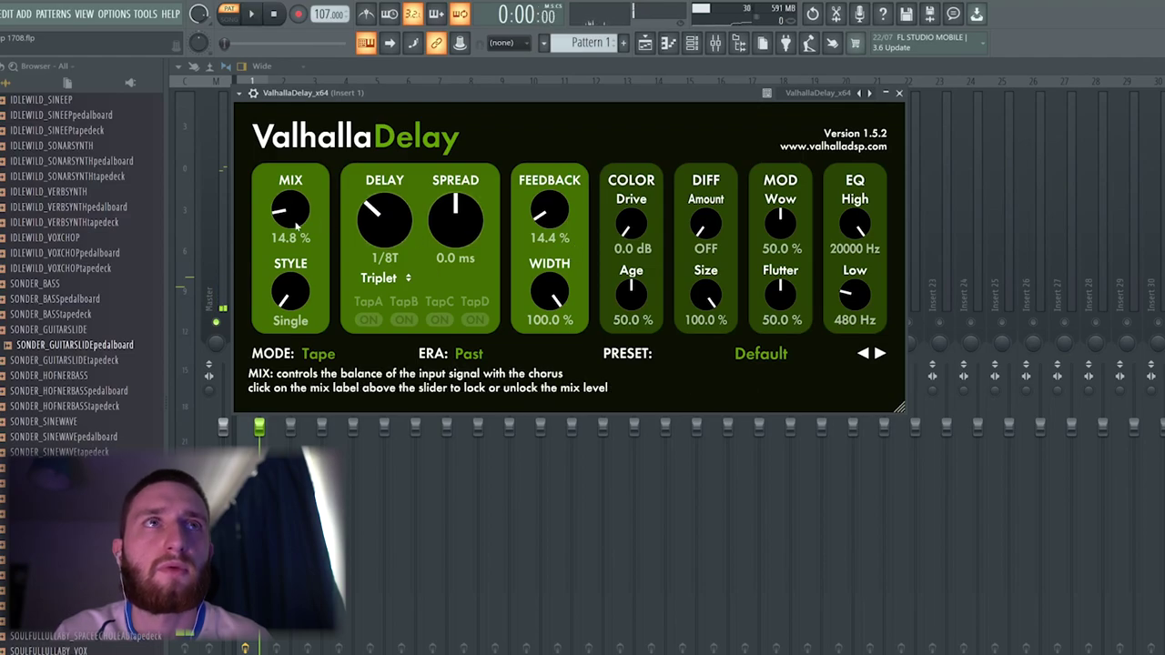
# Set the delay's drive to 3.1 dB and raise its feedback and mix by ear during playback
pyautogui.moveTo(560, 197); pyautogui.dragTo(562, 196)
pyautogui.moveTo(637, 227); pyautogui.dragTo(640, 212)
pyautogui.press('space')
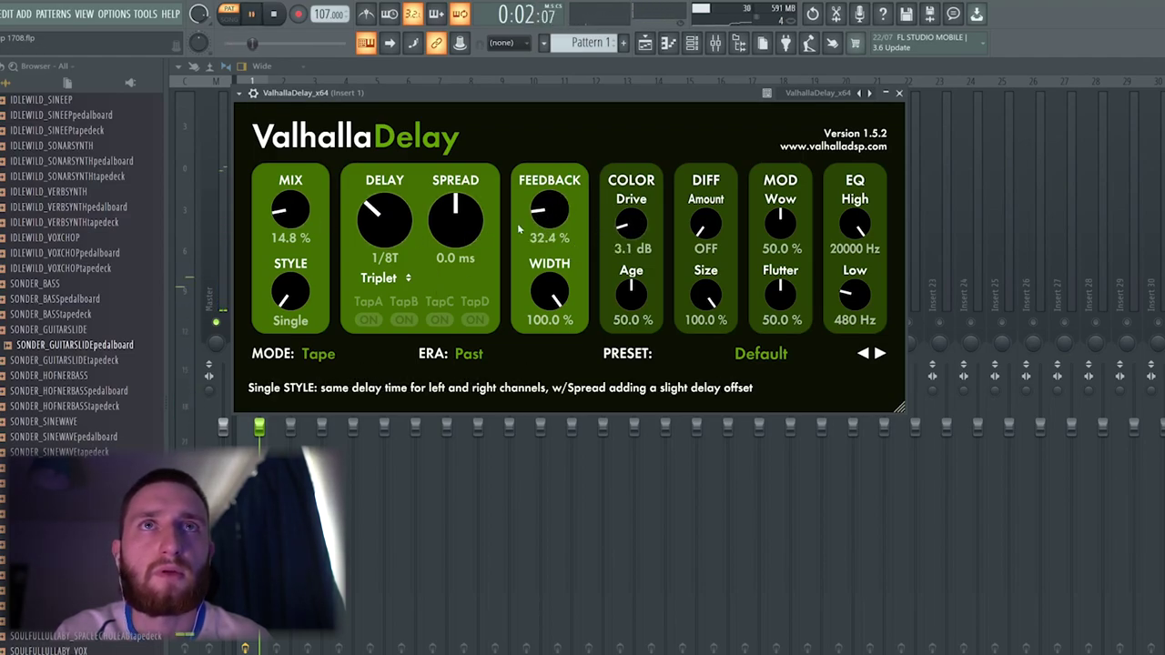
pyautogui.moveTo(546, 213); pyautogui.dragTo(548, 205)
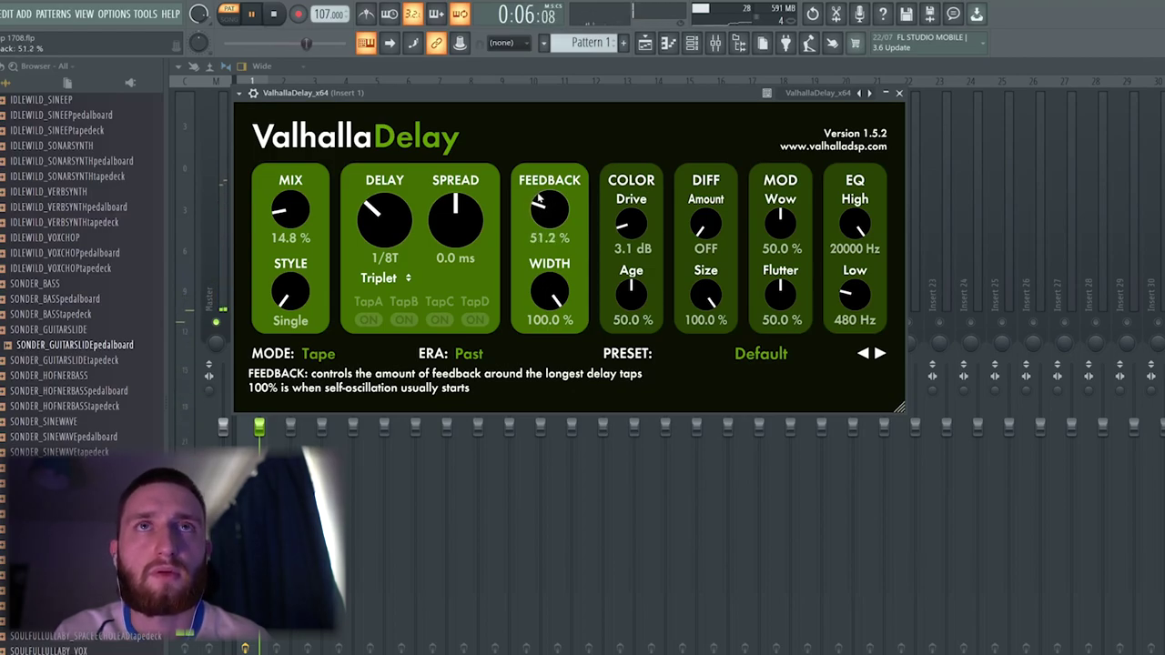
pyautogui.moveTo(548, 212); pyautogui.dragTo(547, 216)
pyautogui.moveTo(293, 202); pyautogui.dragTo(293, 196)
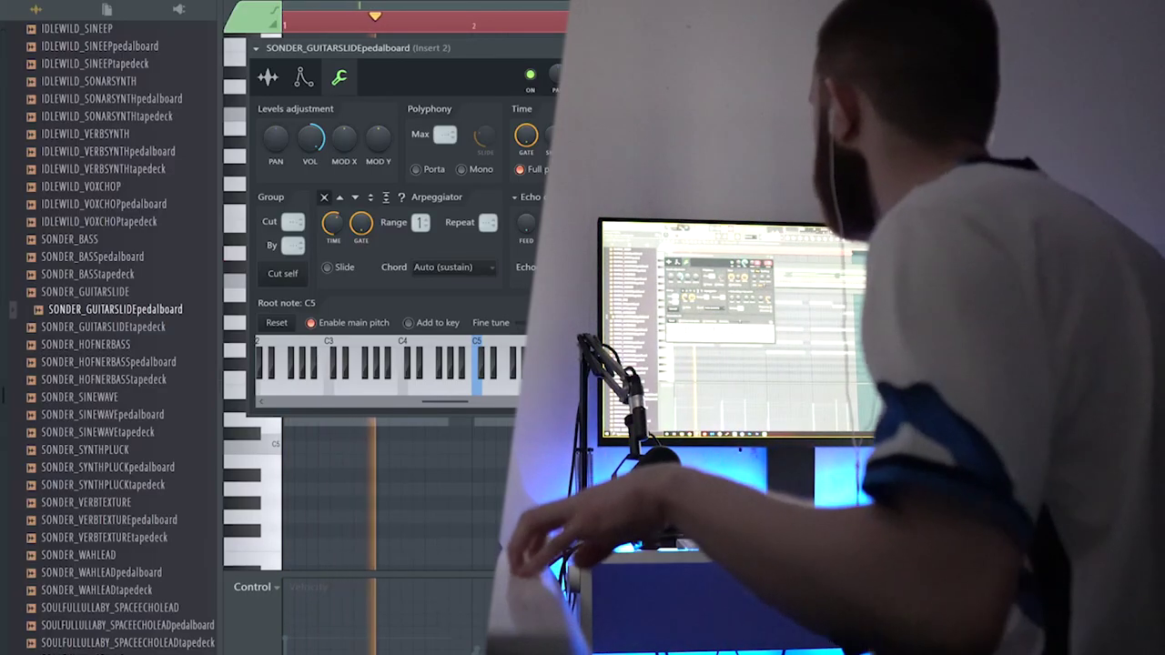
# Audition the Sonder and Idlewild one-shots and use SONDER_GUITARSLIDE as the second channel's sound
pyautogui.click(109, 291)
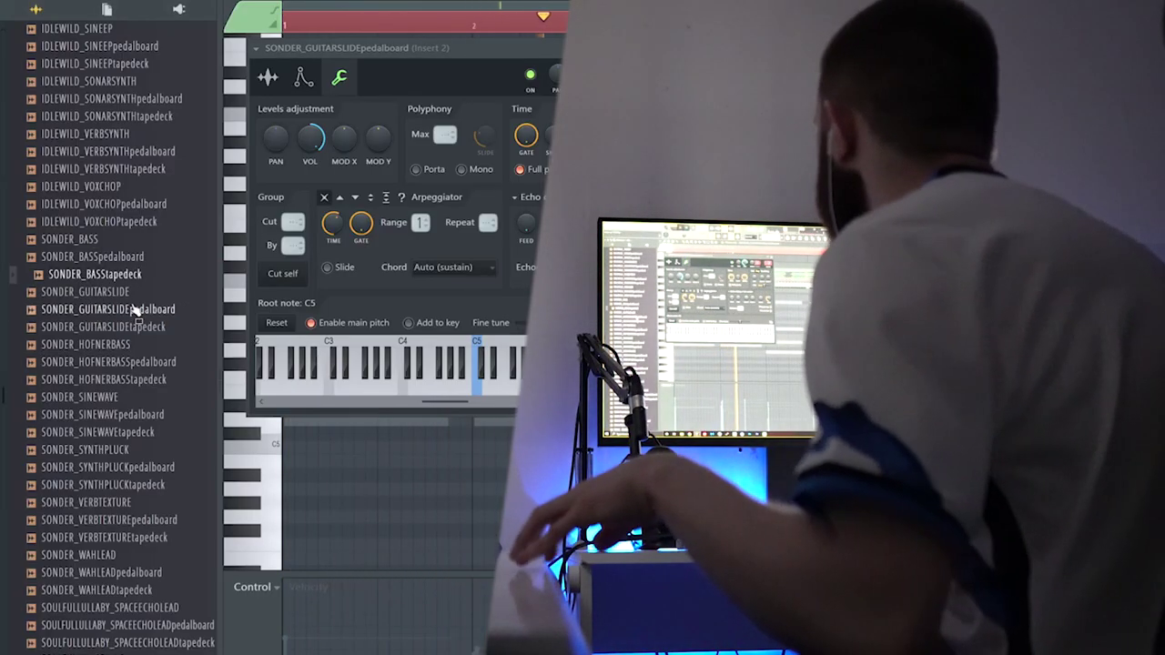
pyautogui.scroll(2, 119, 295)
pyautogui.click(111, 275)
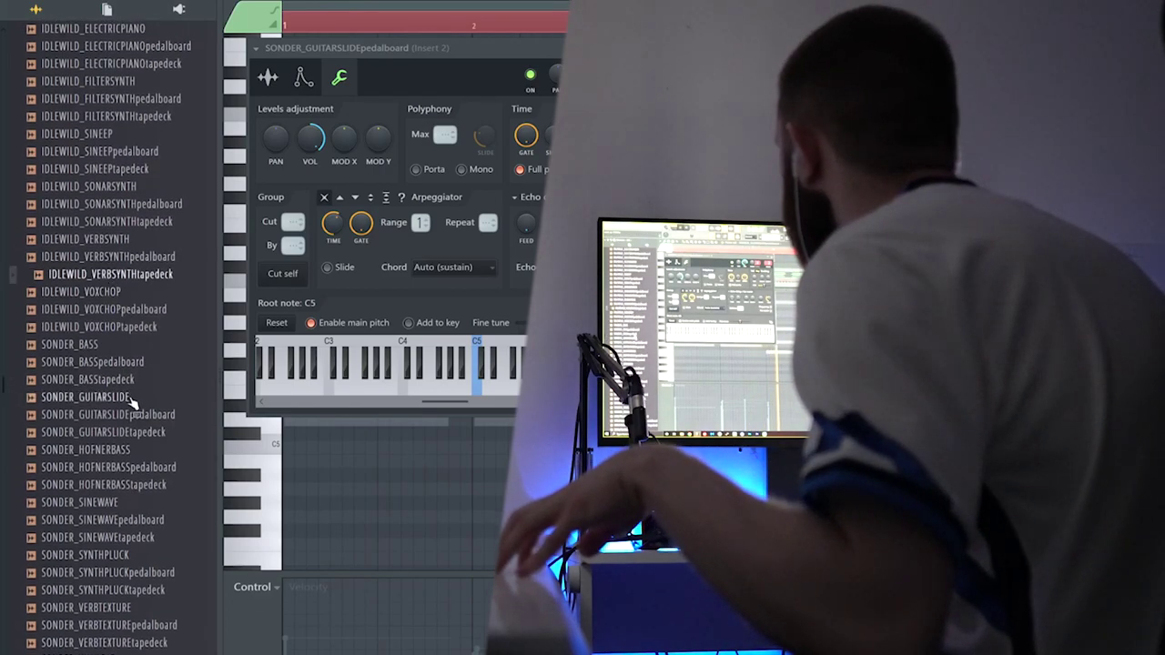
pyautogui.click(668, 48)
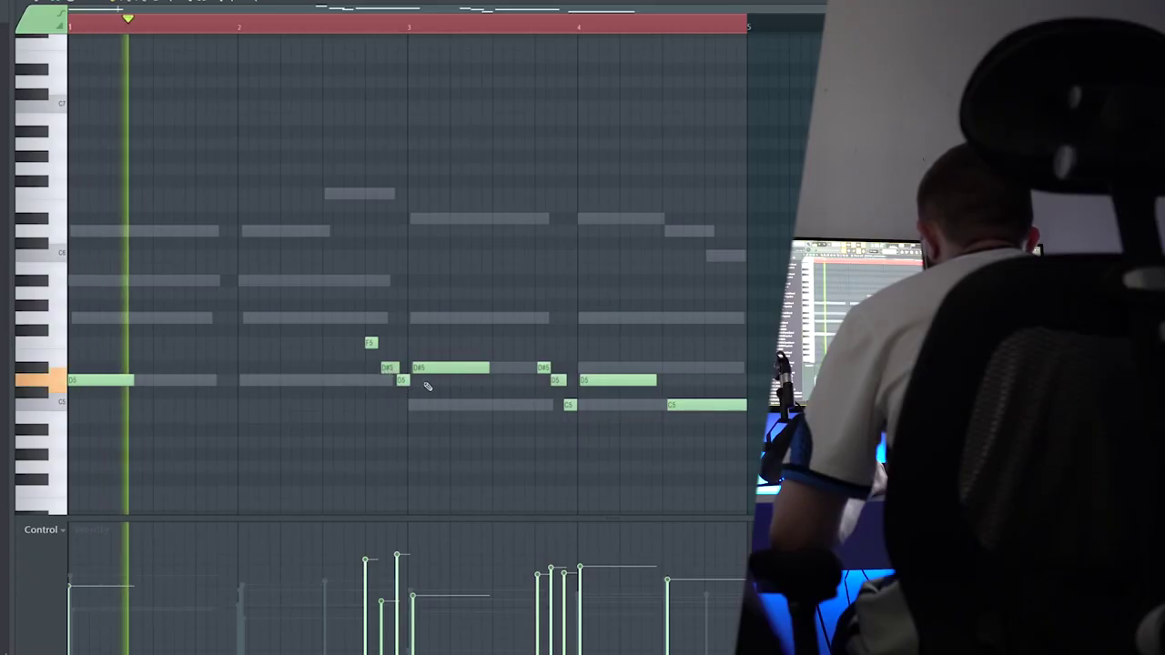
# Move the long D#5 note to the start of bar 3 and nudge the short D#5 before bar 4 slightly earlier
pyautogui.moveTo(433, 373); pyautogui.dragTo(429, 369)
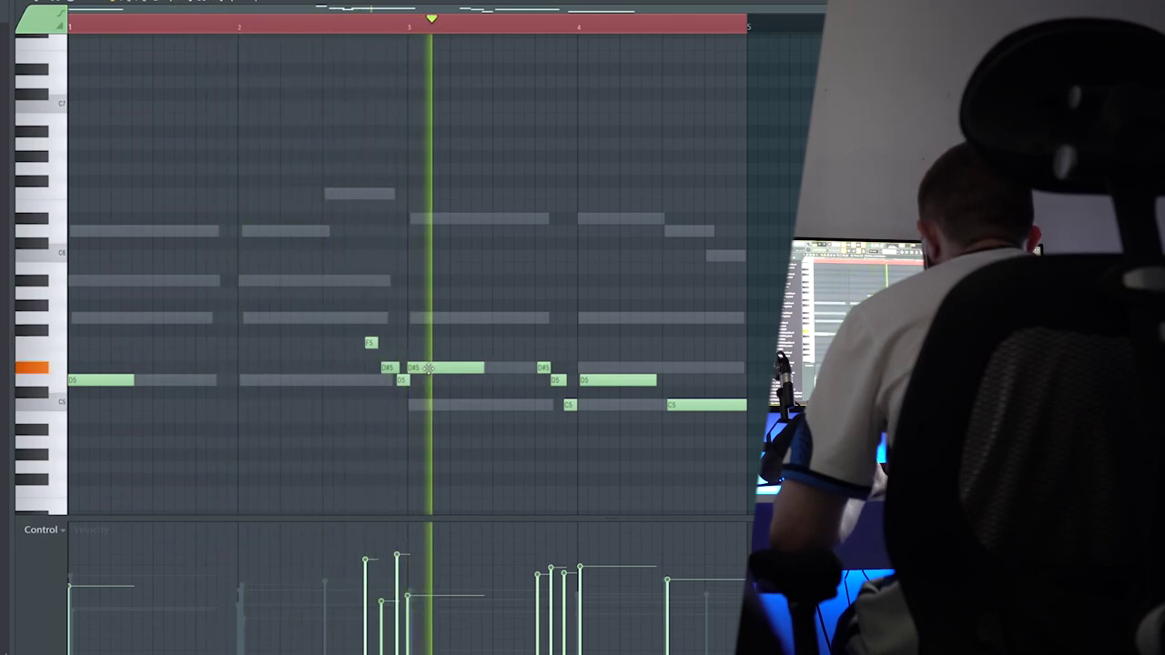
pyautogui.moveTo(544, 368); pyautogui.dragTo(541, 367)
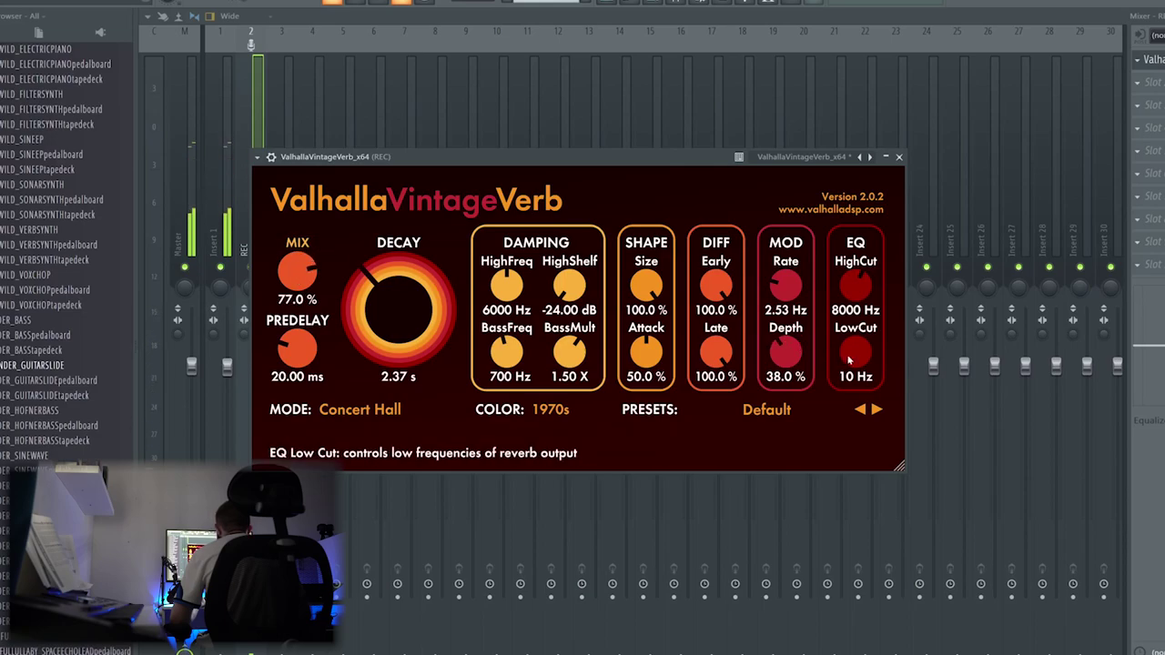
# Raise the EQ low cut of ValhallaVintageVerb on the REC track
pyautogui.moveTo(855, 354); pyautogui.dragTo(861, 341)
pyautogui.click(899, 157)
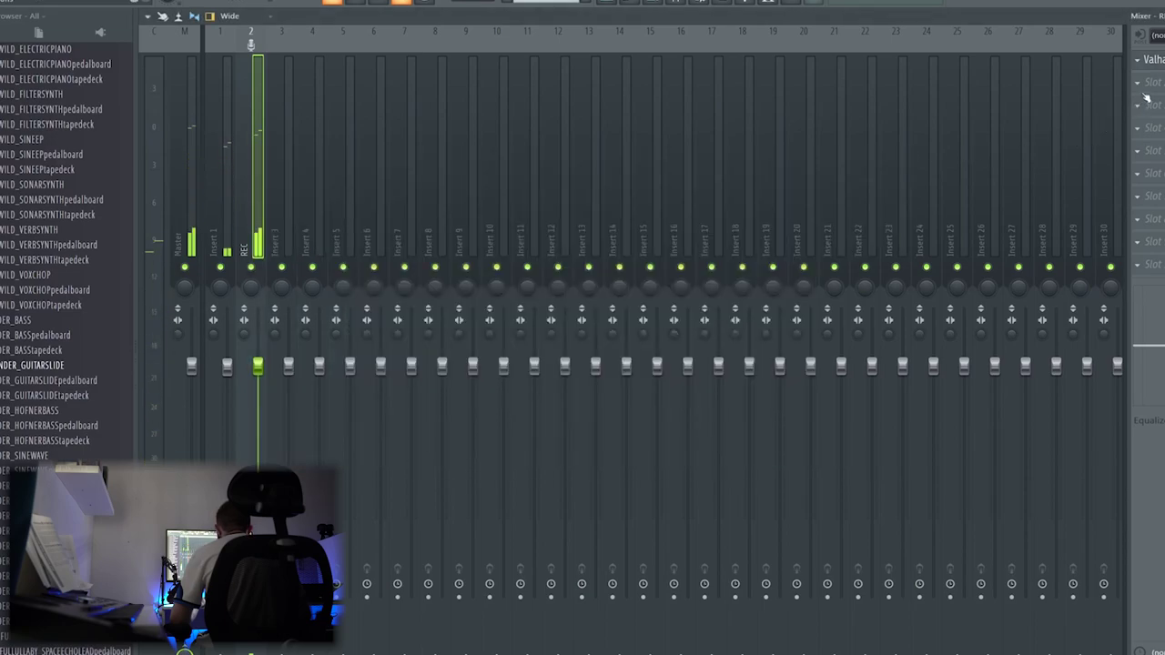
# Add HalfTime in the REC track's second effect slot and slightly lower the track's volume
pyautogui.click(1148, 82)
pyautogui.moveTo(1144, 96)
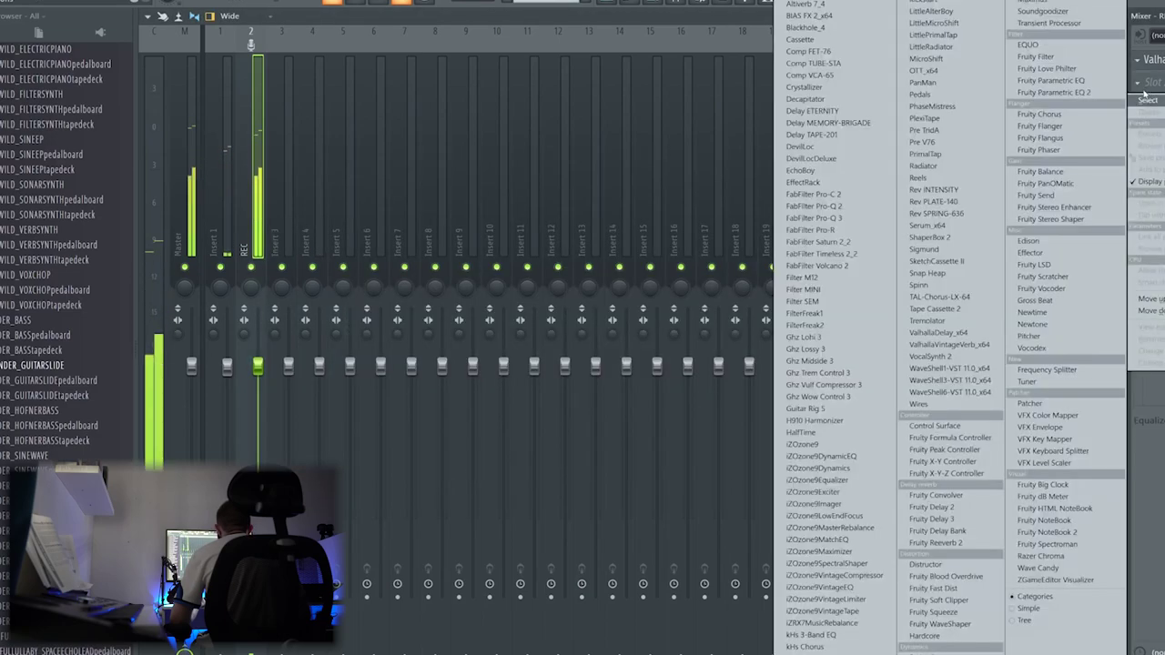
pyautogui.click(814, 432)
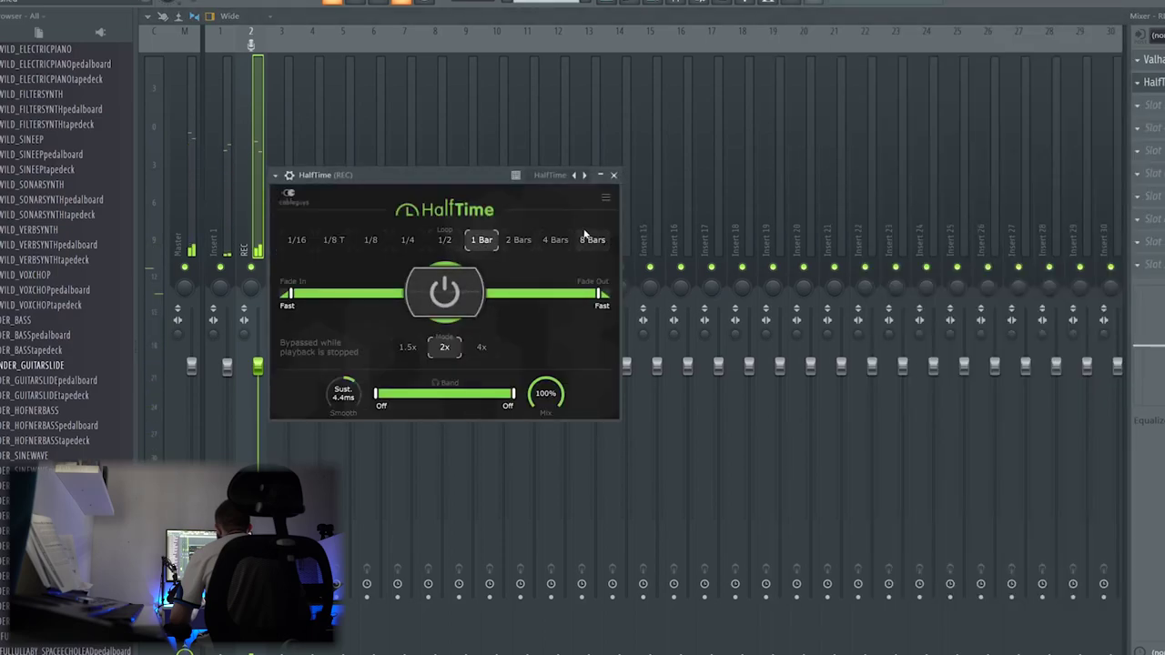
pyautogui.click(614, 176)
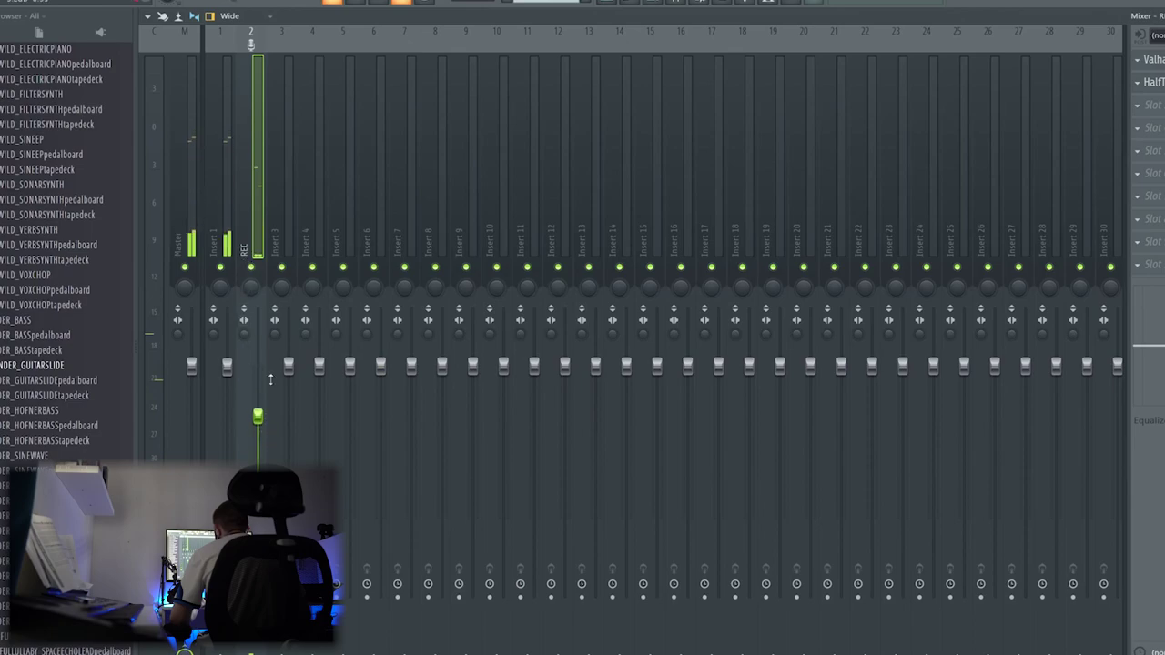
pyautogui.moveTo(257, 391); pyautogui.dragTo(258, 377)
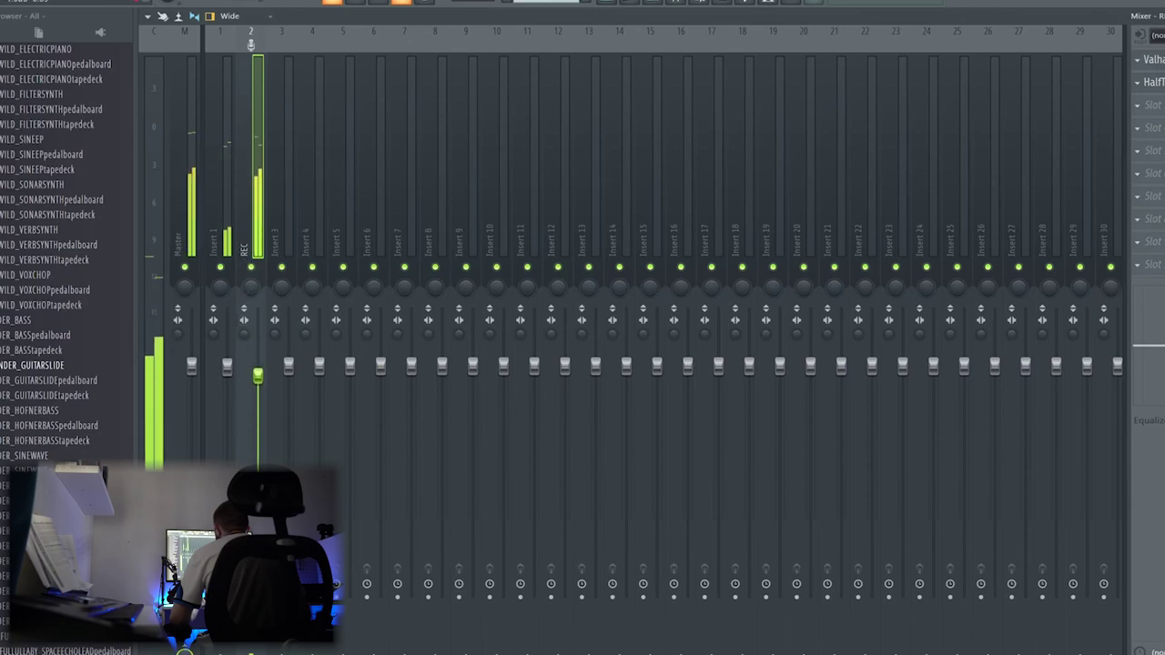
pyautogui.click(1154, 83)
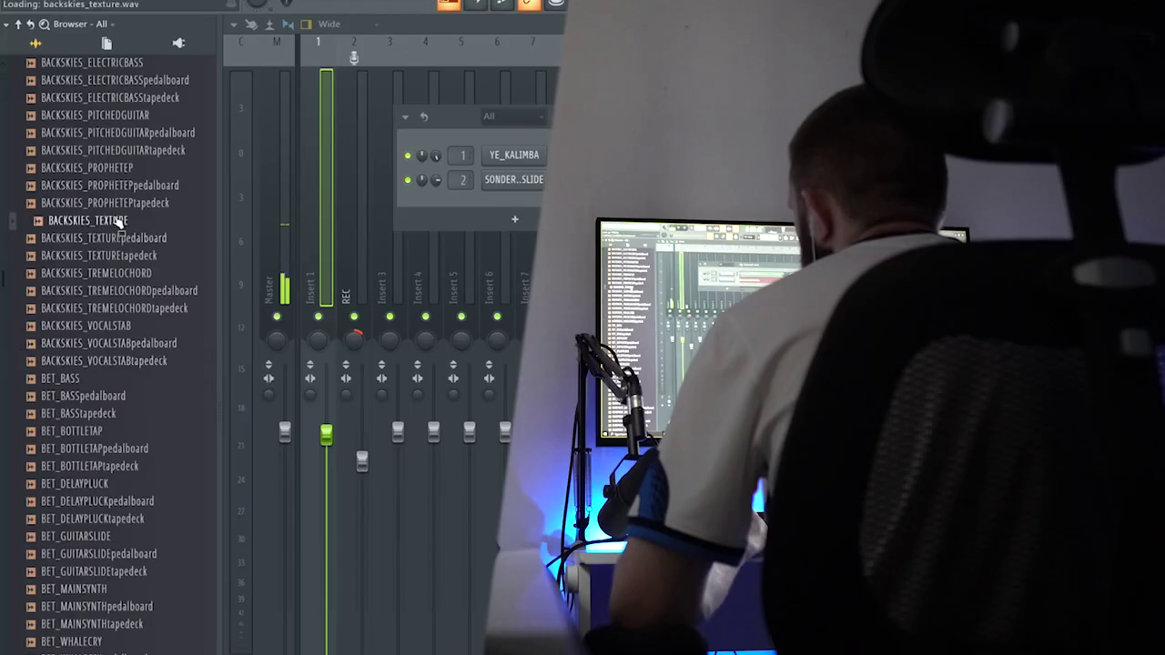
# Audition the BACKSKIES one-shots and add BACKSKIES_PROPHETEP as a new channel below the guitar slide
pyautogui.click(109, 150)
pyautogui.click(106, 168)
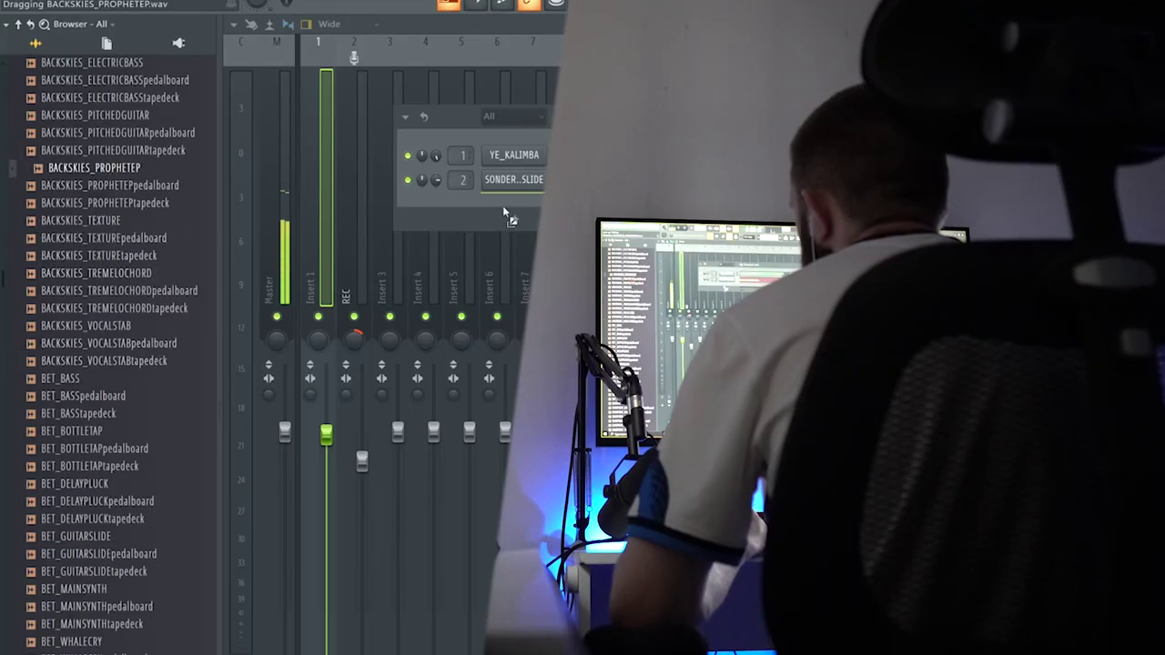
pyautogui.moveTo(502, 205); pyautogui.dragTo(496, 208)
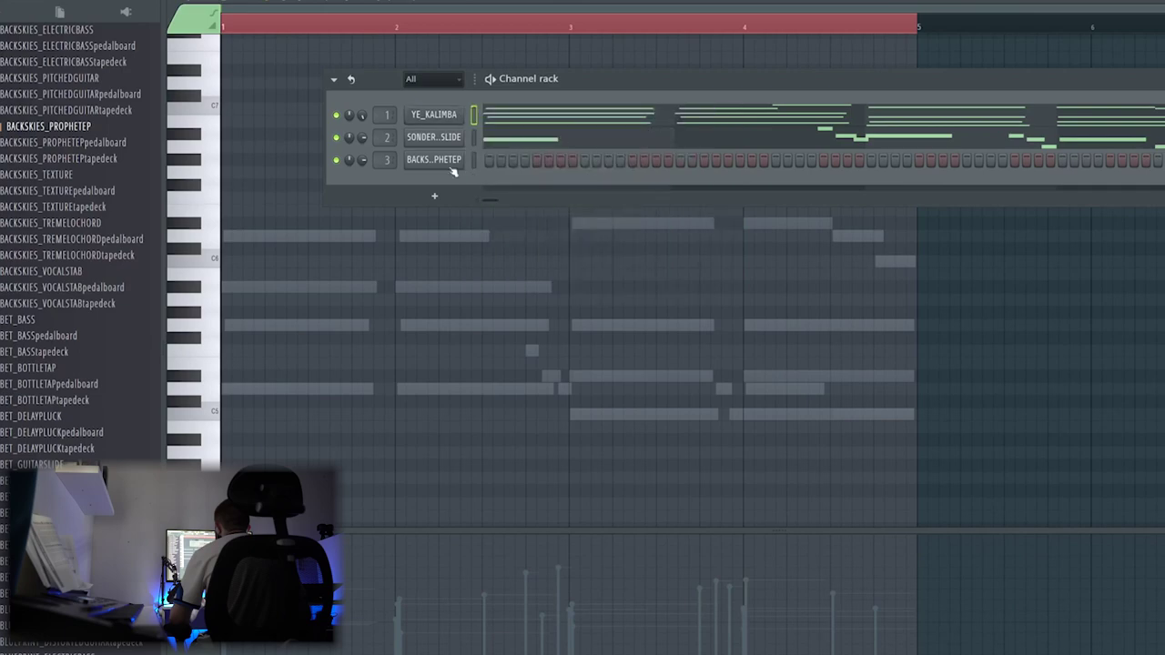
# Paste the kalimba chord notes into the BACKSKIES_PROPHETEP channel, transpose them down two octaves and play the pattern
pyautogui.rightClick(464, 157)
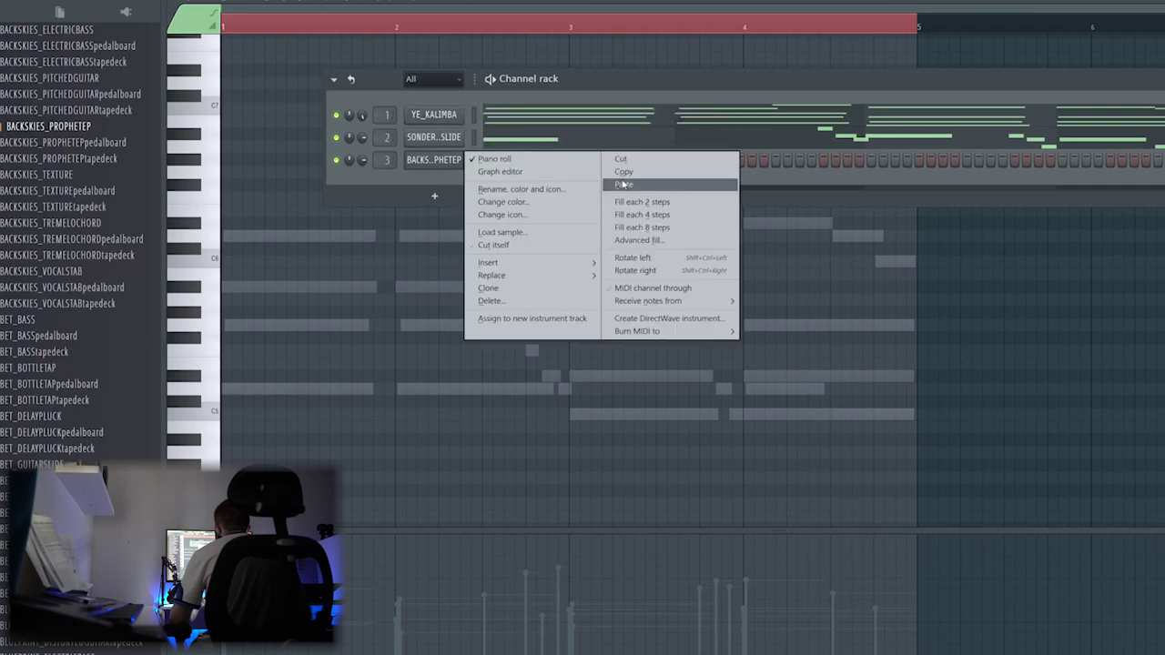
pyautogui.click(622, 183)
pyautogui.click(517, 222)
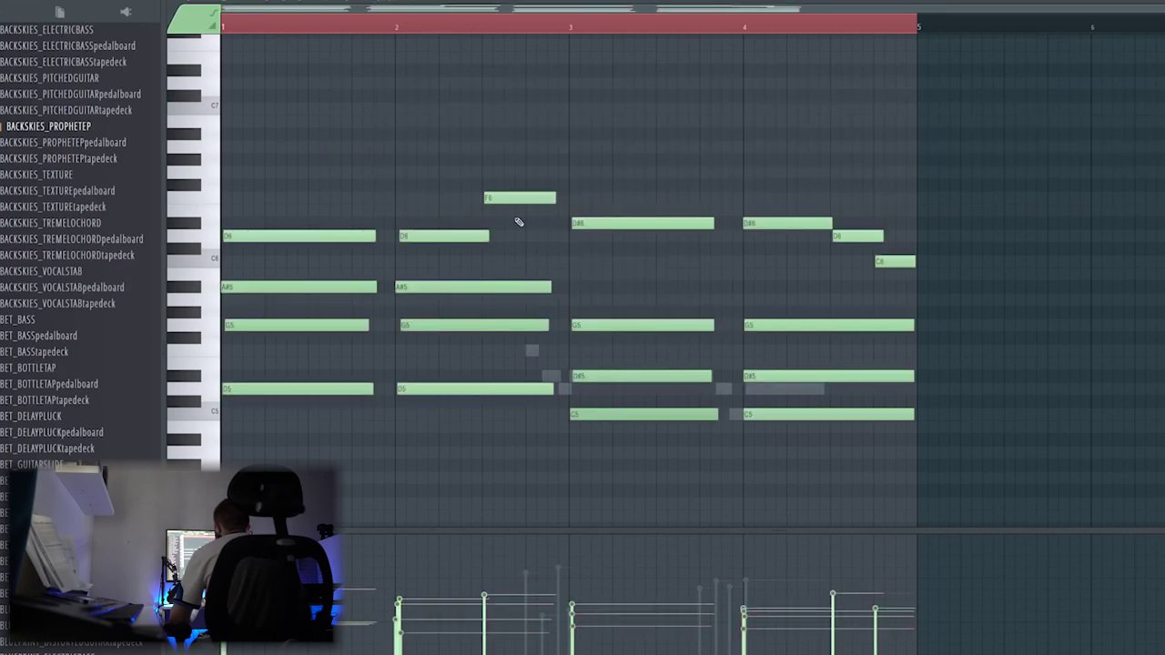
pyautogui.hotkey('ctrl', 'Down')
pyautogui.hotkey('ctrl', 'Down')
pyautogui.press('space')
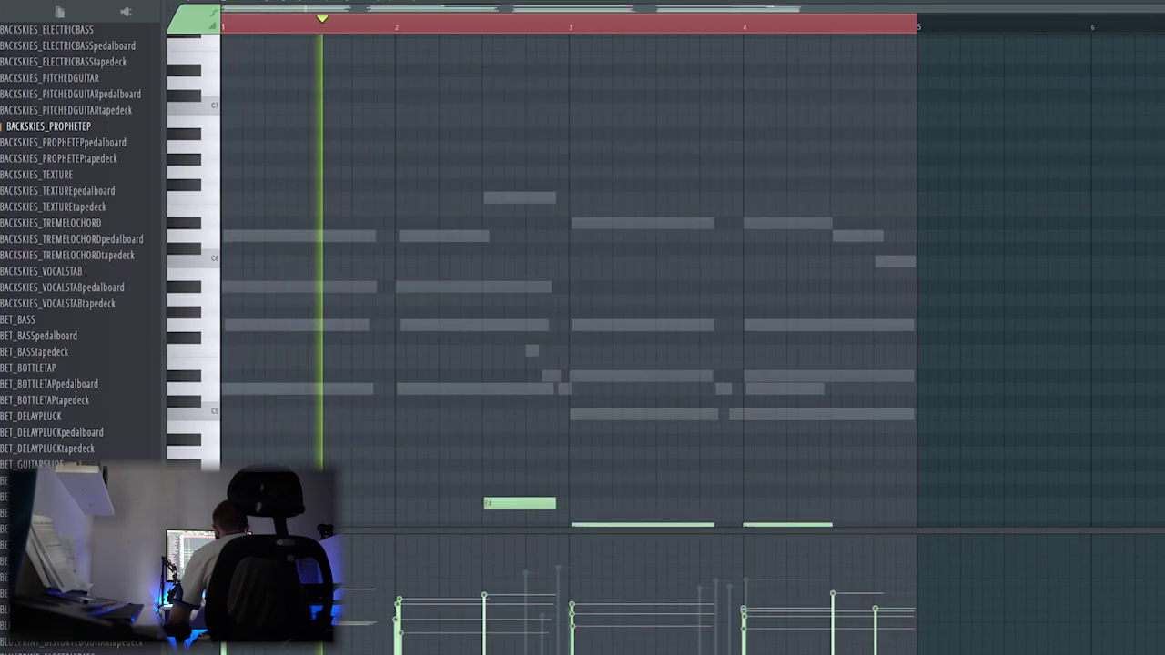
# Audition the SOULFULLULLABY tapedeck one-shots and replace the third channel's sample with SOULFULLULLABY_WURLItapedeck
pyautogui.press('F9')
pyautogui.rightClick(322, 264)
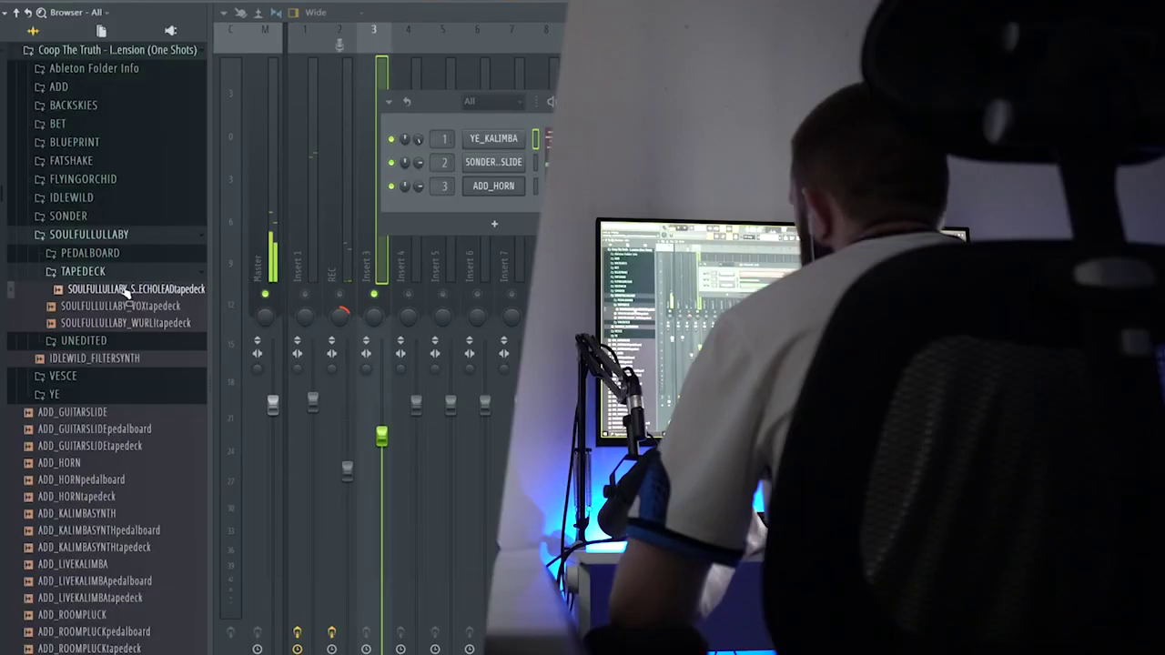
pyautogui.moveTo(127, 323); pyautogui.dragTo(134, 335)
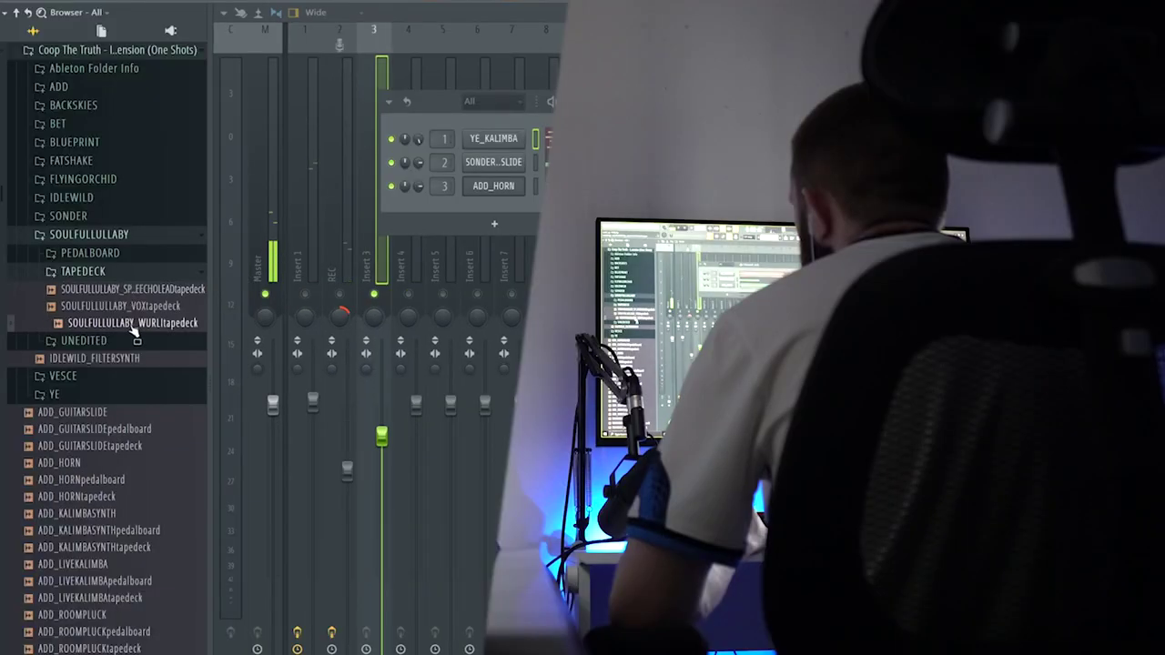
pyautogui.moveTo(508, 188); pyautogui.dragTo(509, 189)
# Transpose the SOULFULLULLABY_WURLItapedeck notes down two octaves, playing the pattern to compare
pyautogui.rightClick(524, 182)
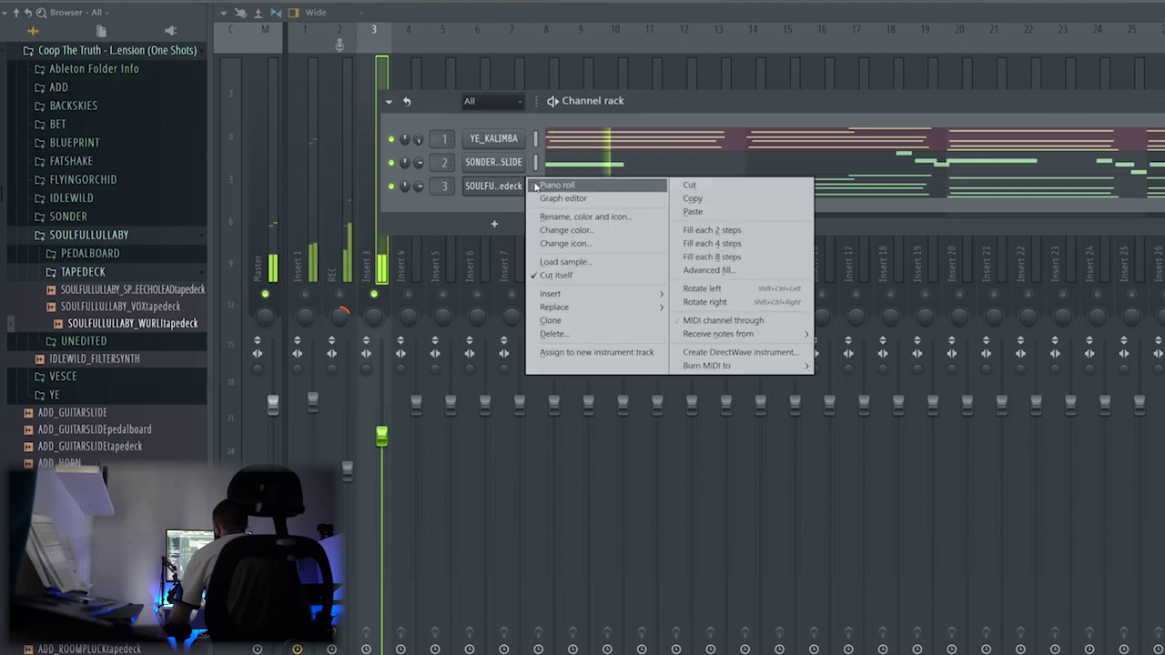
pyautogui.click(537, 185)
pyautogui.hotkey('ctrl', 'Down')
pyautogui.press('space')
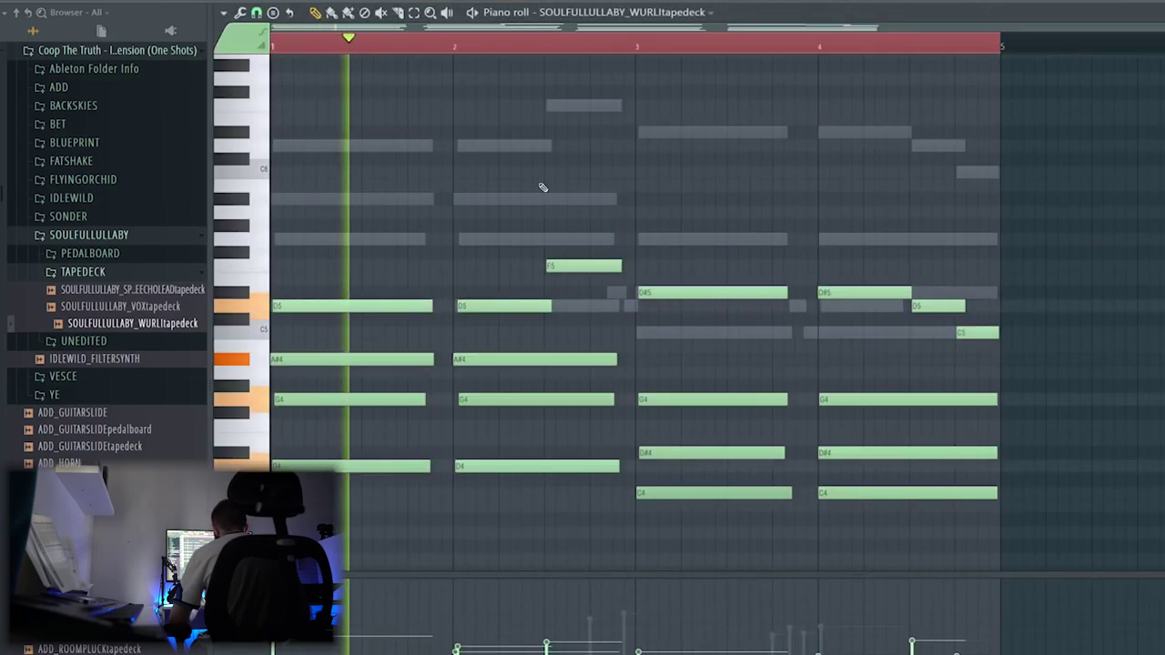
pyautogui.press('space')
pyautogui.hotkey('ctrl', 'Down')
pyautogui.press('space')
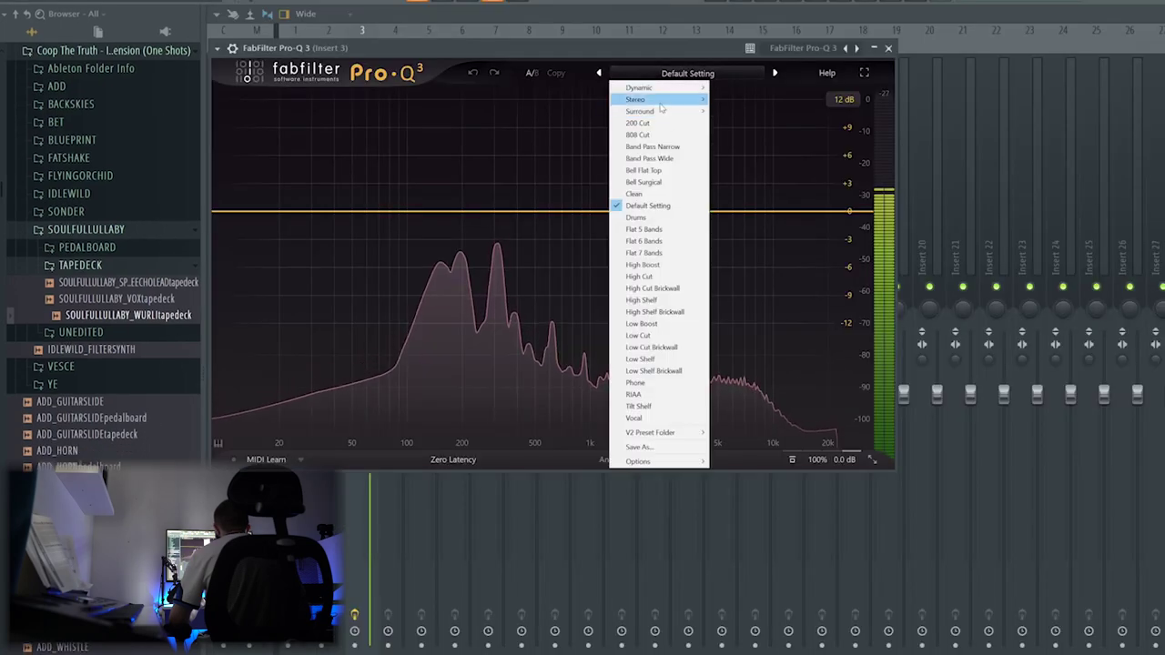
# Load the 200 Cut preset on Insert 3, lower its cutoff to about 90 Hz and pull the low mids down slightly
pyautogui.click(637, 122)
pyautogui.moveTo(462, 213); pyautogui.dragTo(395, 211)
pyautogui.moveTo(408, 169); pyautogui.dragTo(413, 169)
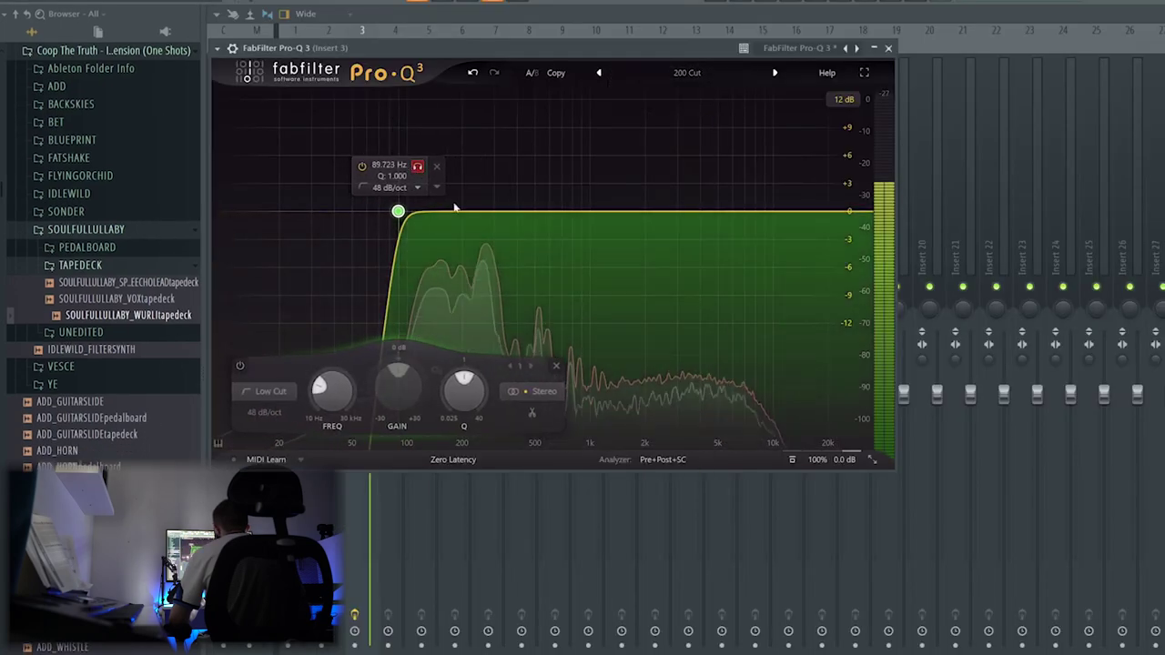
pyautogui.moveTo(507, 213); pyautogui.dragTo(453, 224)
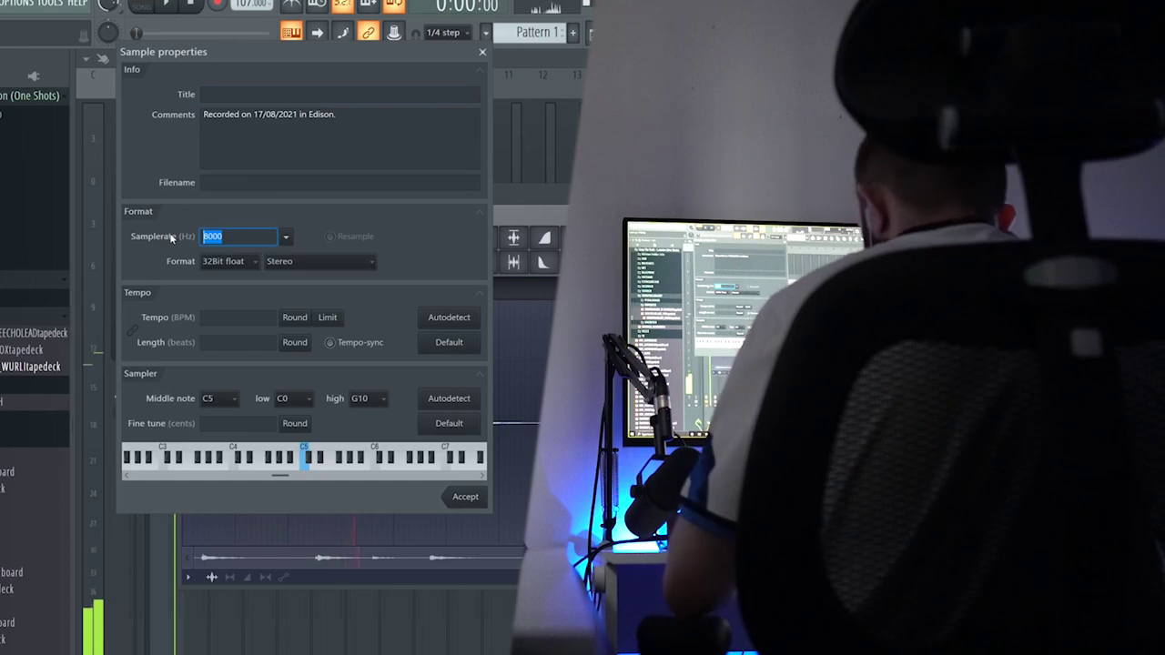
# Resample the Edison recording to 5000 Hz and stop its playback
pyautogui.write('5000')
pyautogui.press('Tab')
pyautogui.click(346, 237)
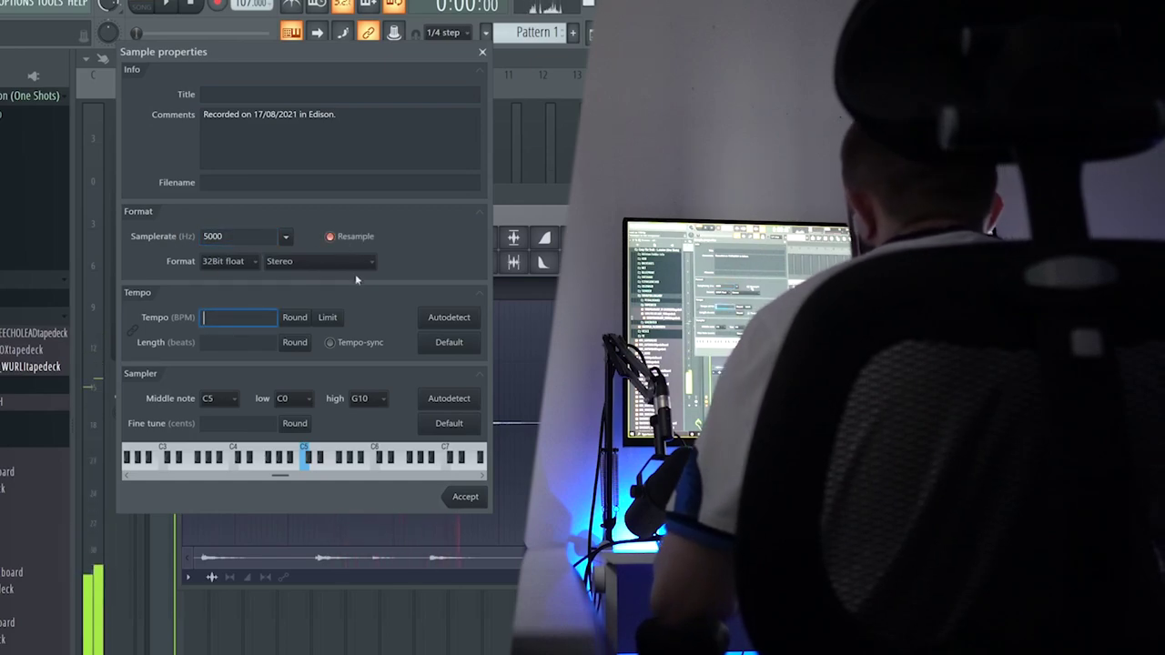
pyautogui.click(466, 497)
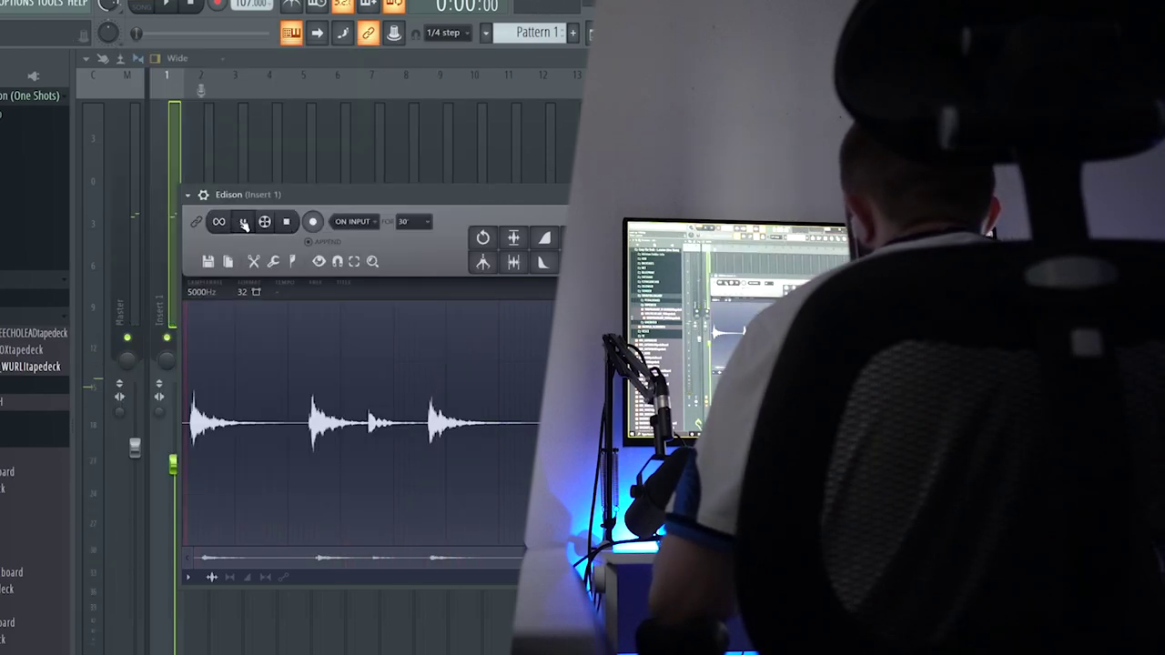
pyautogui.click(244, 223)
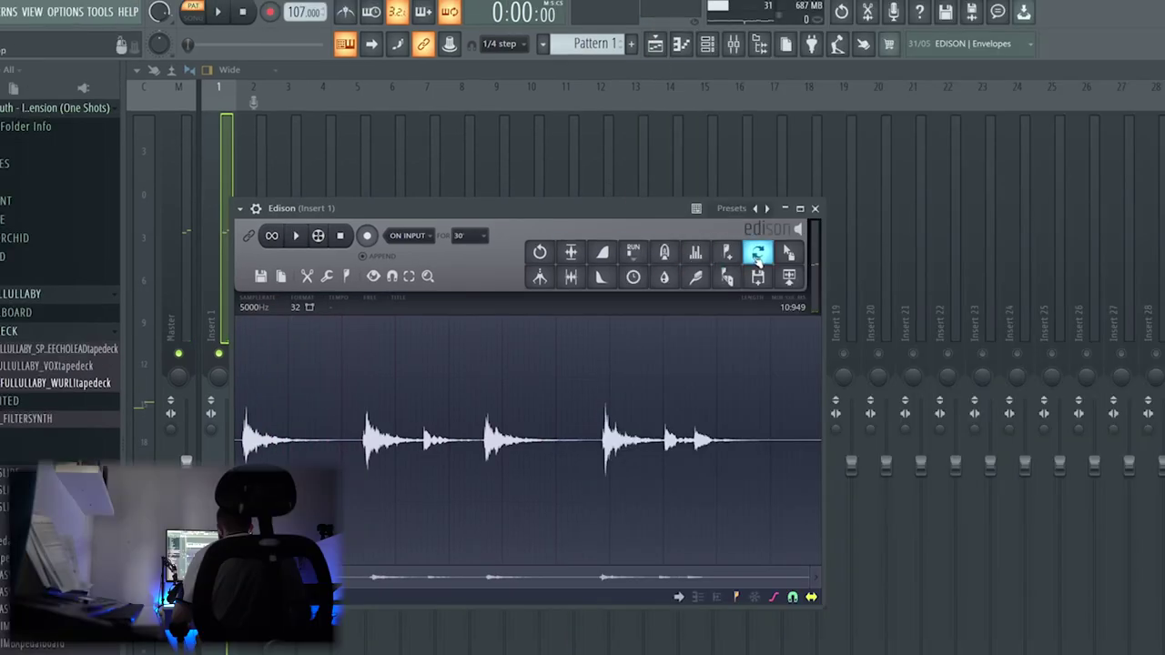
# Place the resampled Edison recording on Track 2 of the playlist and PLV2 - texture_001 (92) at the start of Track 3
pyautogui.moveTo(758, 255); pyautogui.dragTo(343, 191)
pyautogui.press('F5')
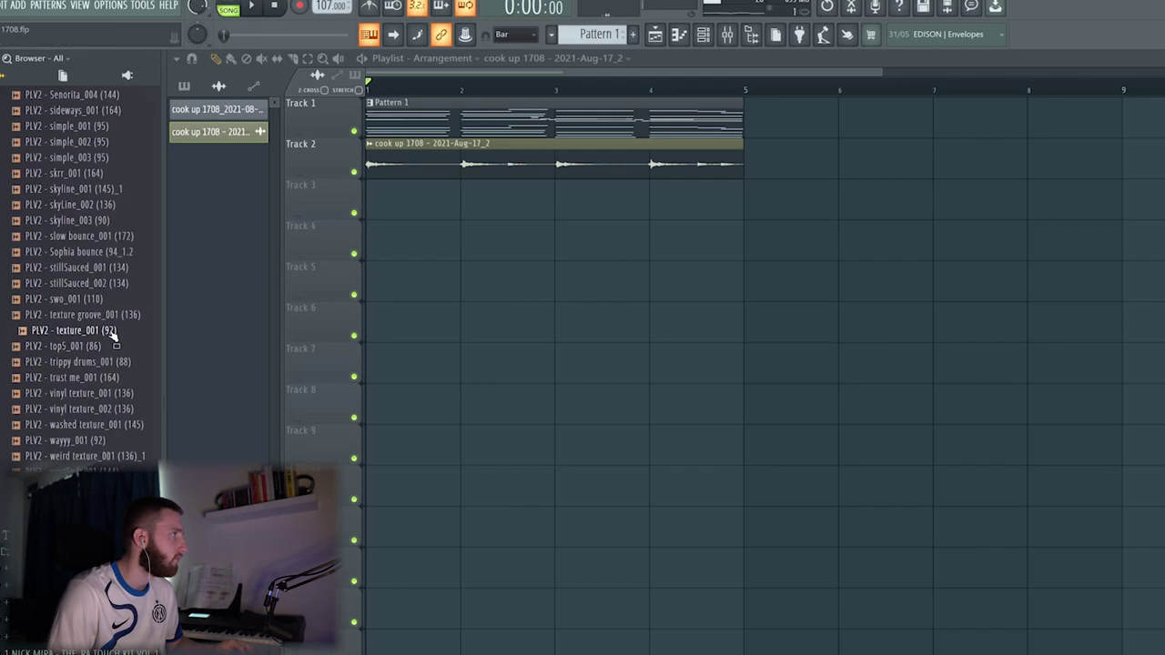
pyautogui.moveTo(113, 335); pyautogui.dragTo(486, 216)
pyautogui.moveTo(486, 216); pyautogui.dragTo(369, 208)
# Set the time-stretching mode of the texture loop and the Edison recording clip to Stretch
pyautogui.doubleClick(369, 208)
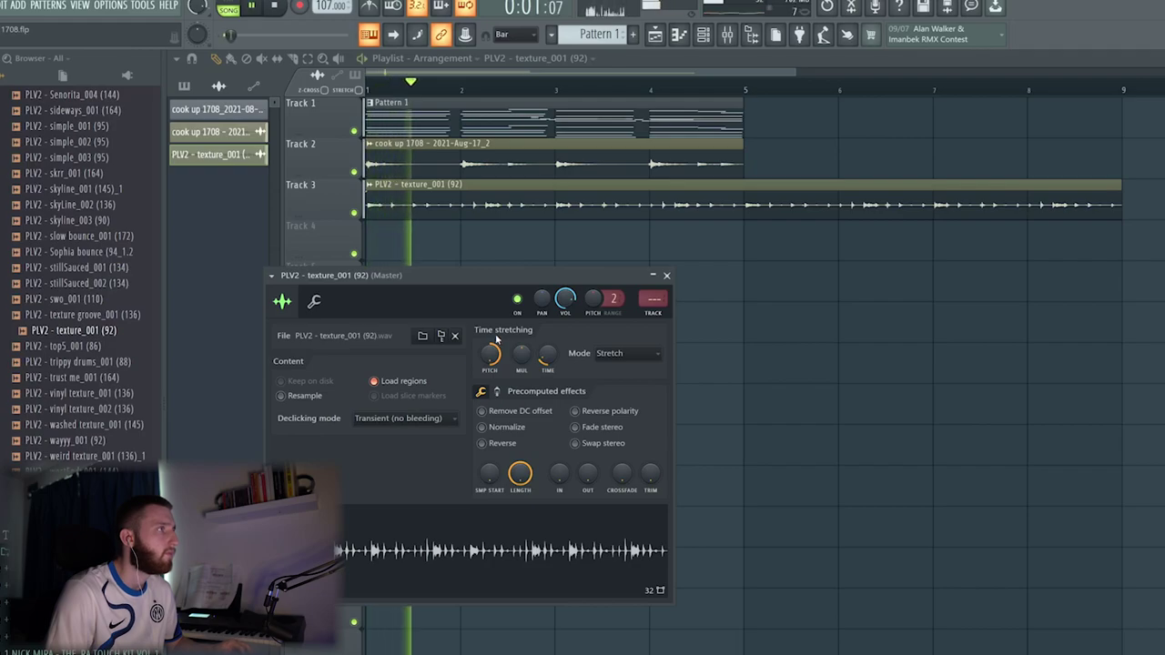
pyautogui.click(666, 275)
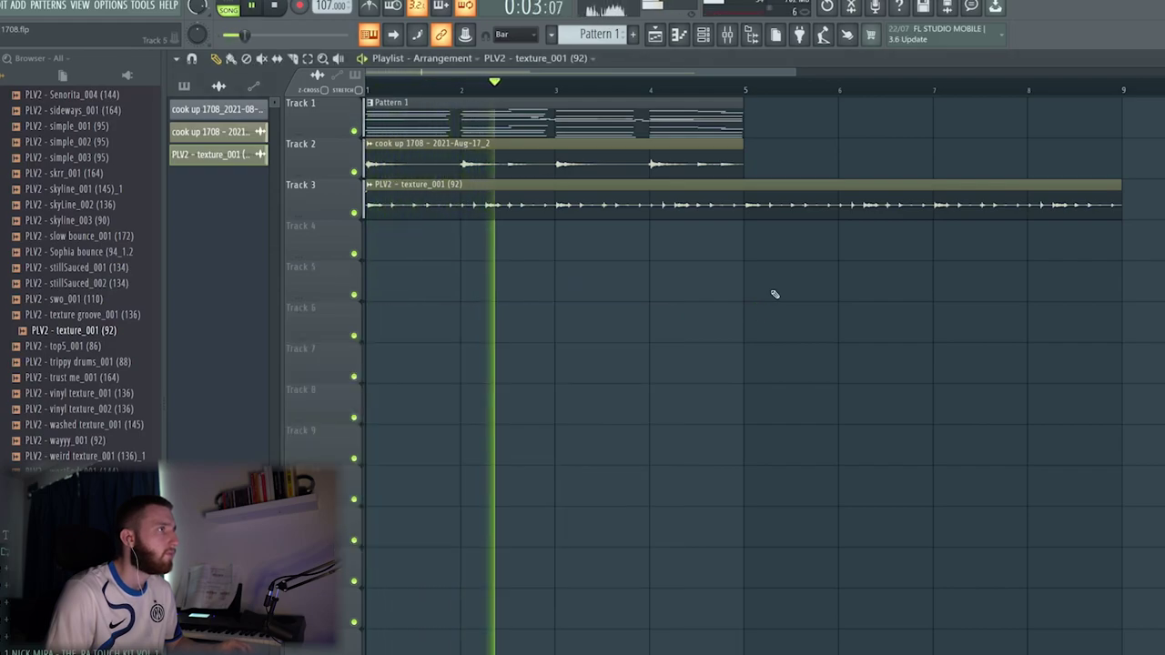
pyautogui.doubleClick(591, 209)
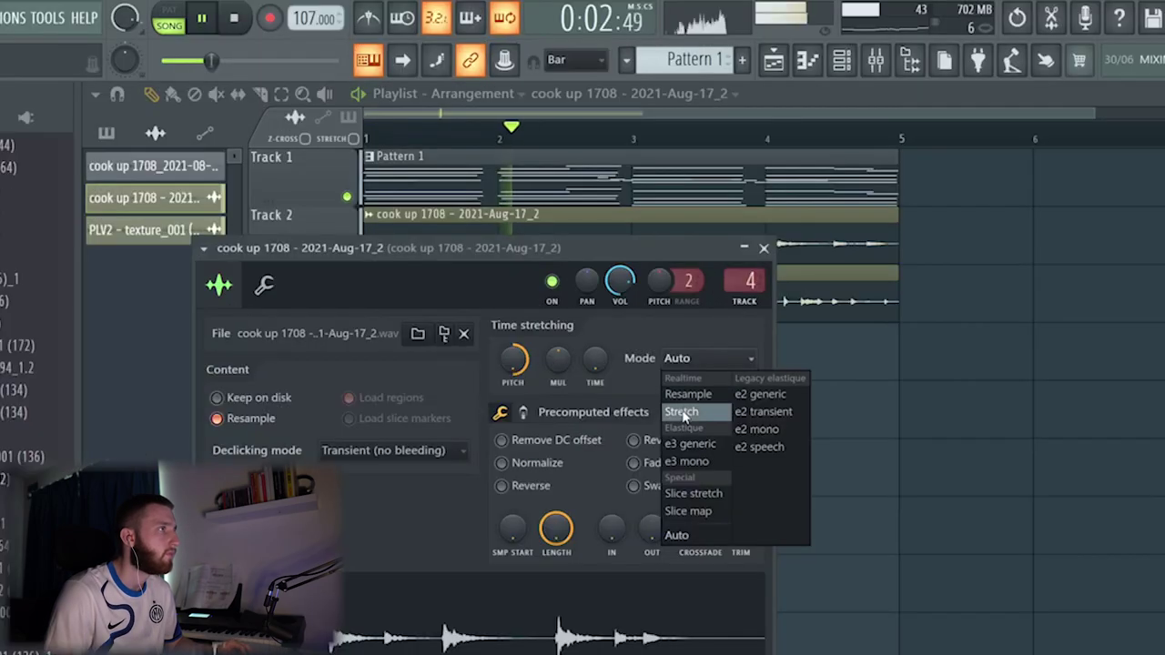
pyautogui.click(682, 410)
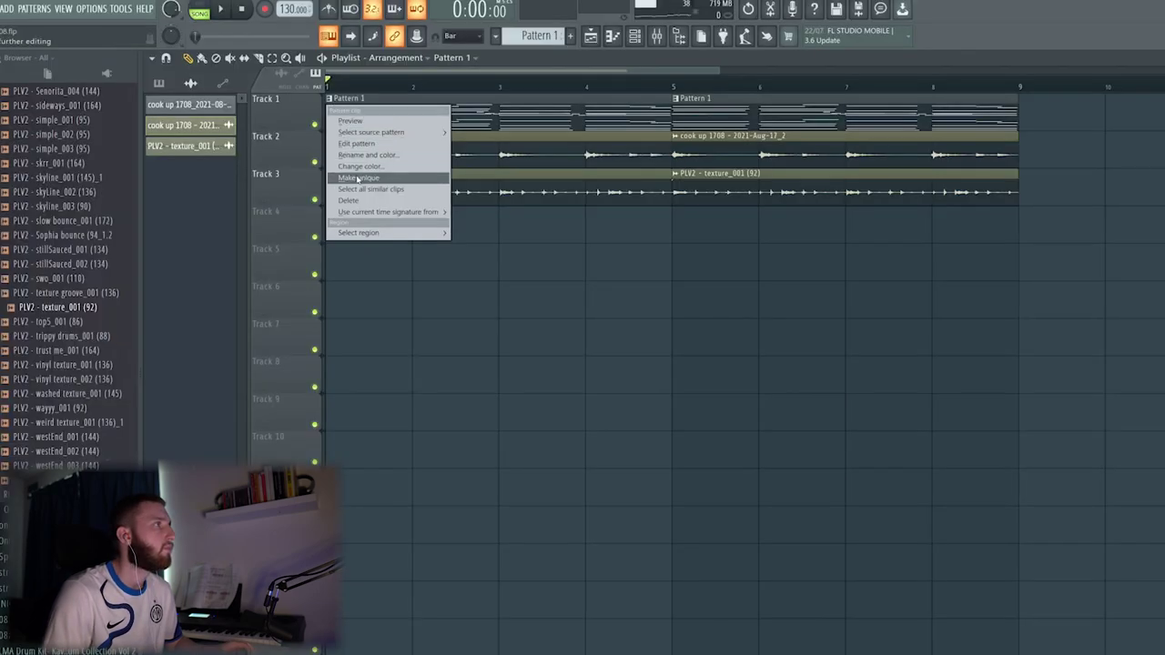
# Make the first Pattern 1 clip unique, cut the second channel's slide notes from that copy and play the arrangement
pyautogui.click(357, 178)
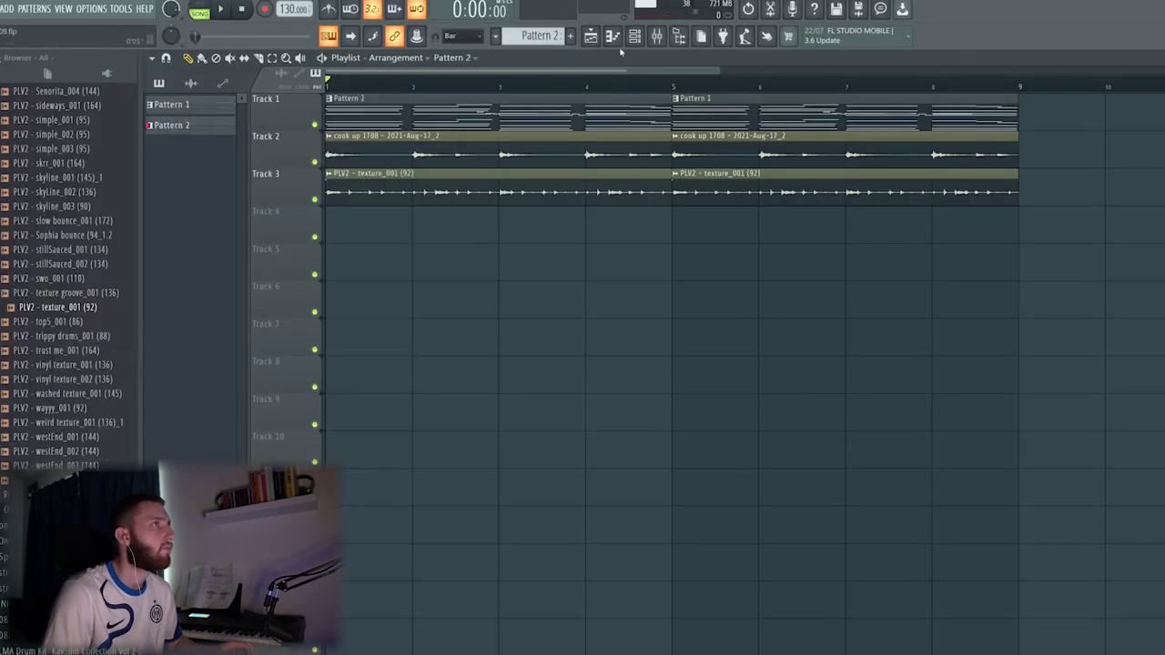
pyautogui.rightClick(405, 204)
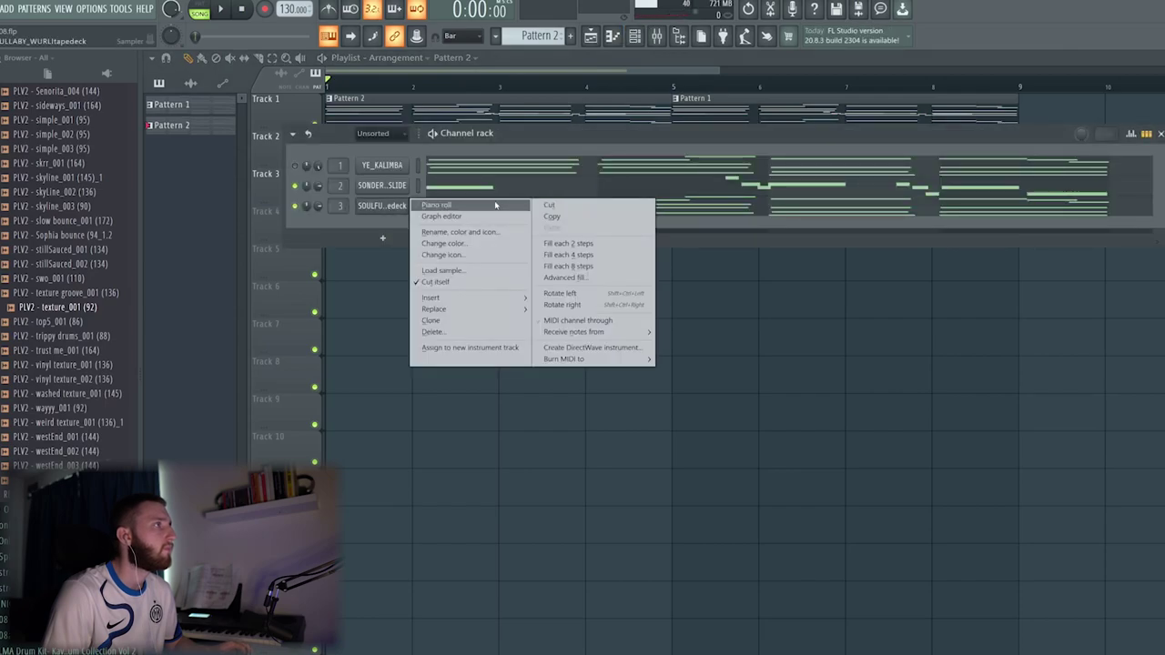
pyautogui.rightClick(402, 185)
pyautogui.click(549, 183)
pyautogui.press('F6')
pyautogui.press('space')
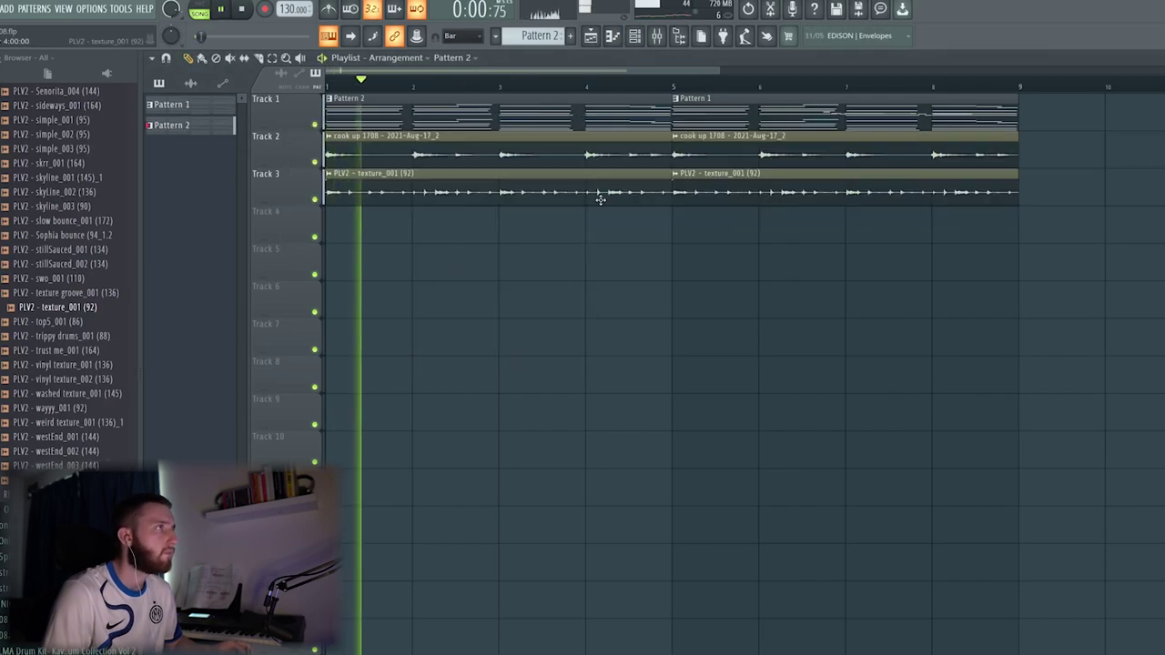
# Balance the melody in the mixer: raise Insert 3 and REC, and lower the resampled recording track to about 2.4 dB
pyautogui.press('F9')
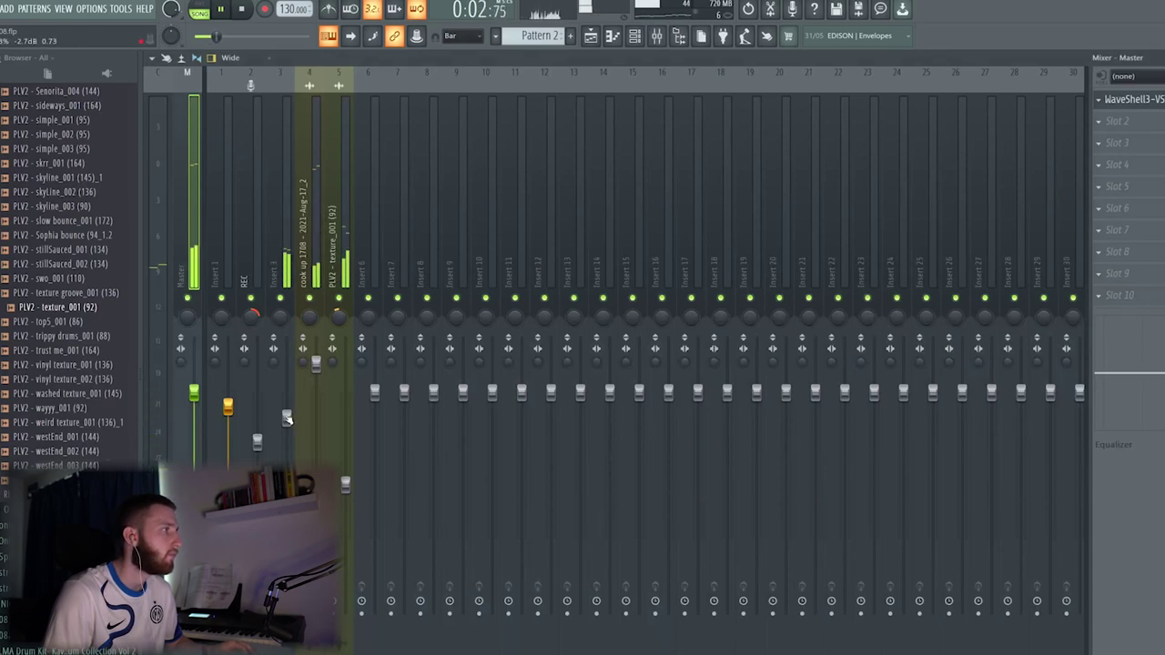
pyautogui.moveTo(287, 417); pyautogui.dragTo(287, 398)
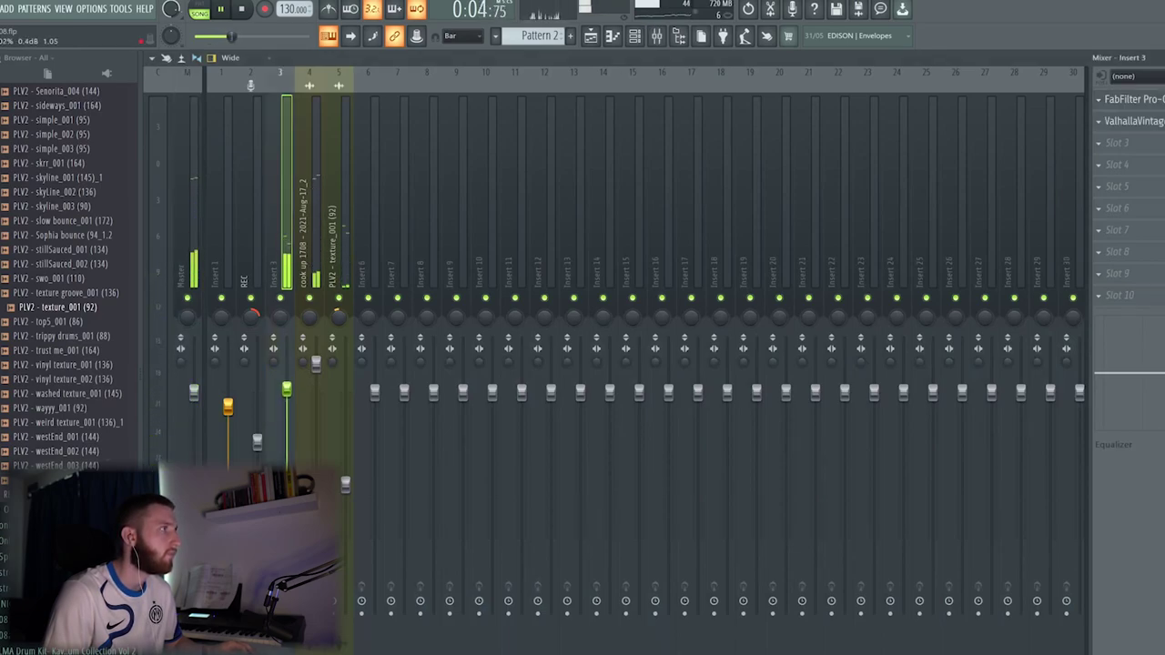
pyautogui.moveTo(287, 370); pyautogui.dragTo(316, 369)
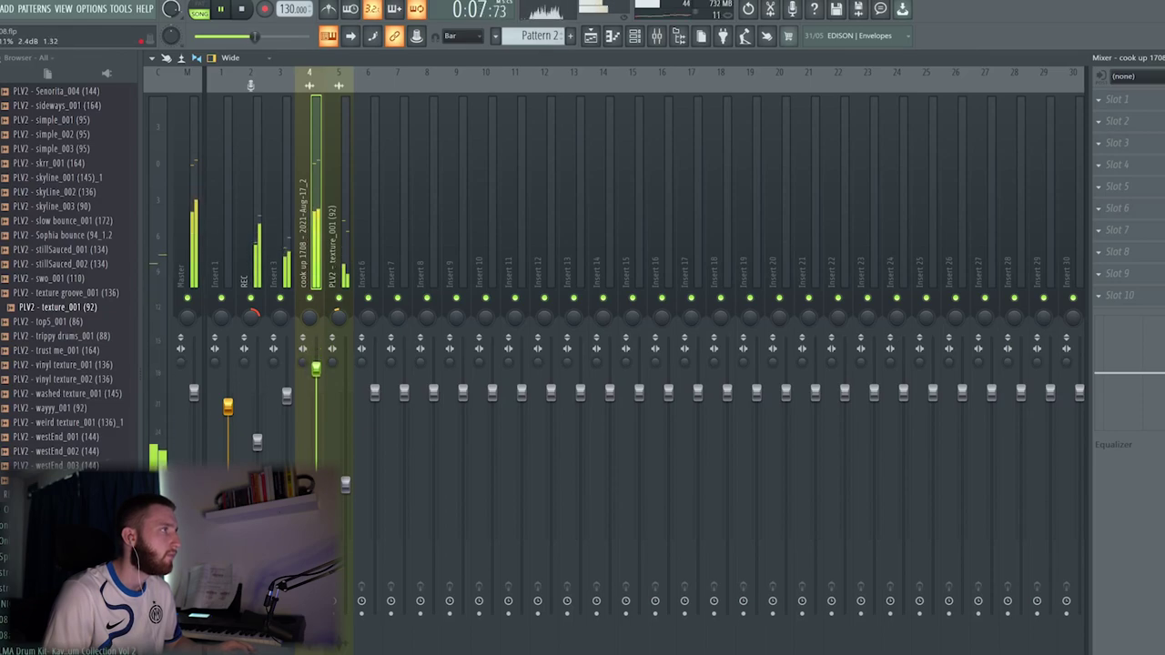
pyautogui.click(259, 244)
pyautogui.moveTo(258, 410); pyautogui.dragTo(258, 414)
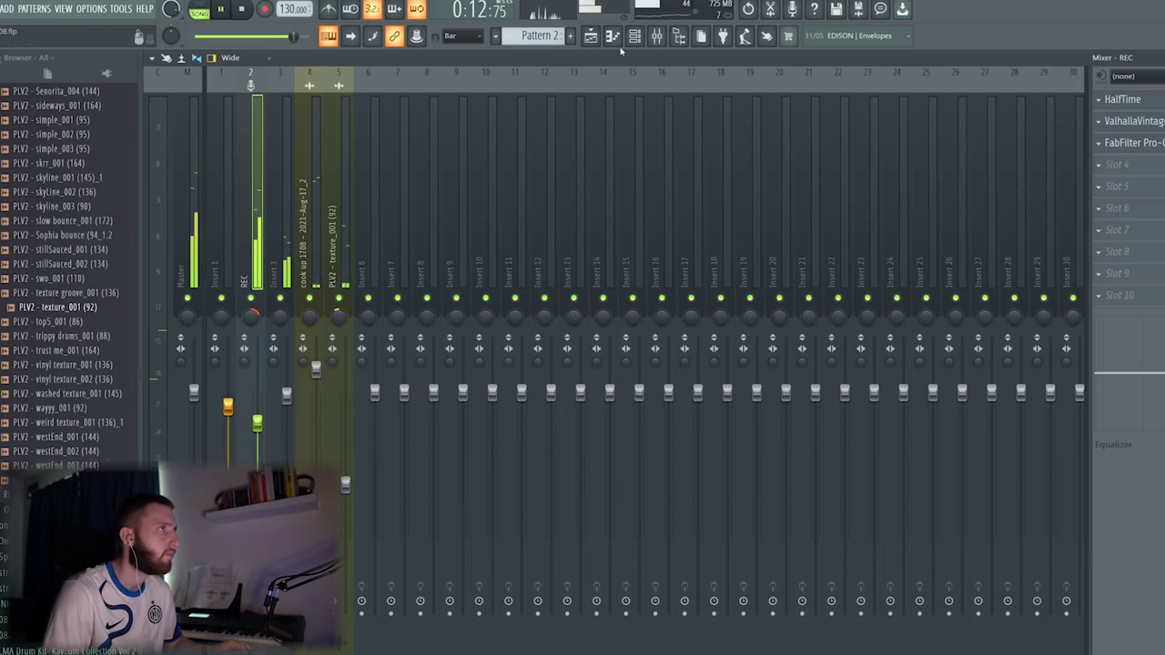
pyautogui.click(591, 37)
pyautogui.moveTo(1012, 228); pyautogui.dragTo(1036, 104)
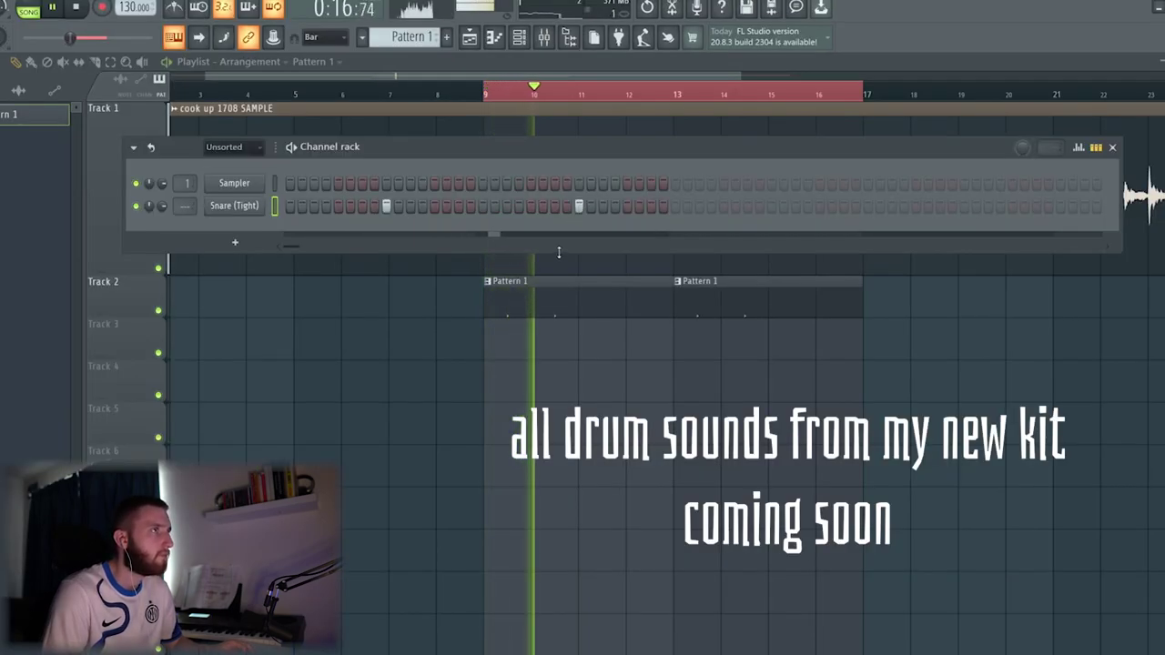
# Add another Snare (Tight) hit to Pattern 1, keeping the hits 16 steps apart
pyautogui.click(747, 206)
pyautogui.rightClick(746, 207)
pyautogui.click(735, 209)
pyautogui.hscroll(4, 798, 243)
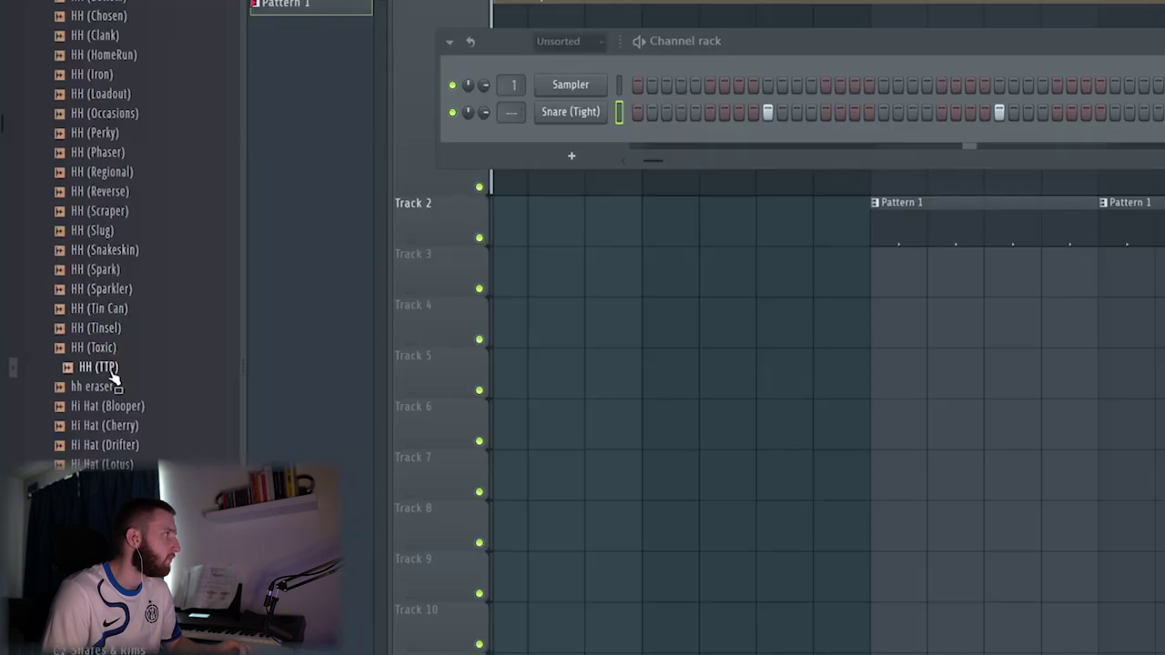
# Add HH (TTP) as a new drum channel and fill it with a hit every 2 steps
pyautogui.moveTo(114, 377); pyautogui.dragTo(546, 146)
pyautogui.rightClick(596, 138)
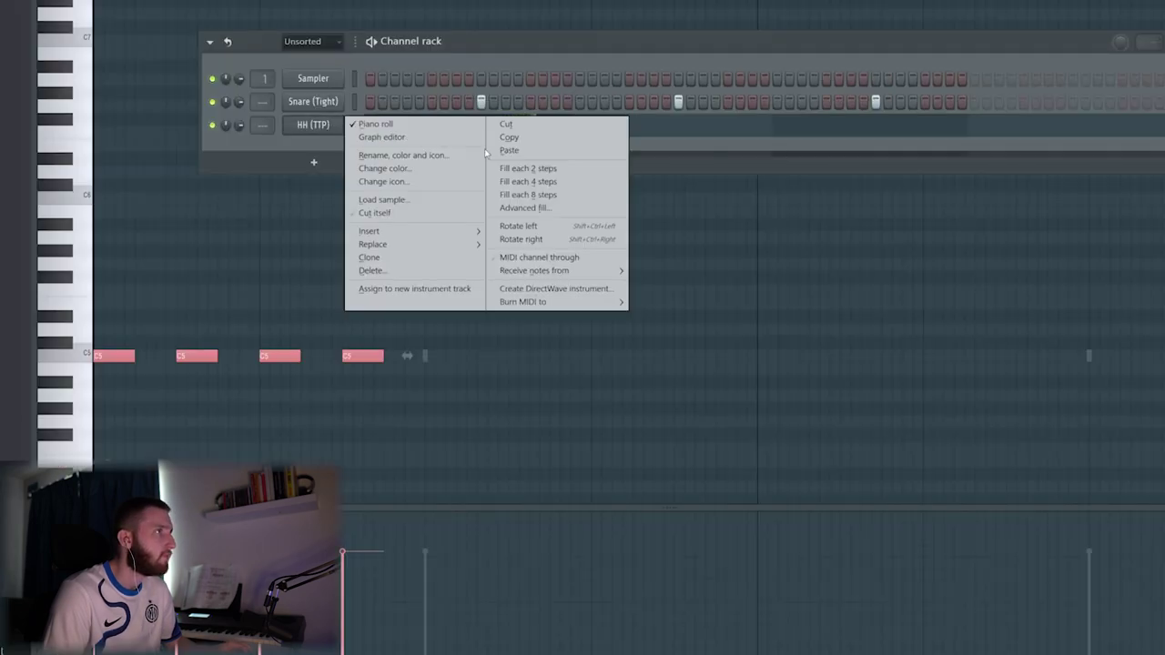
pyautogui.click(539, 172)
pyautogui.press('F6')
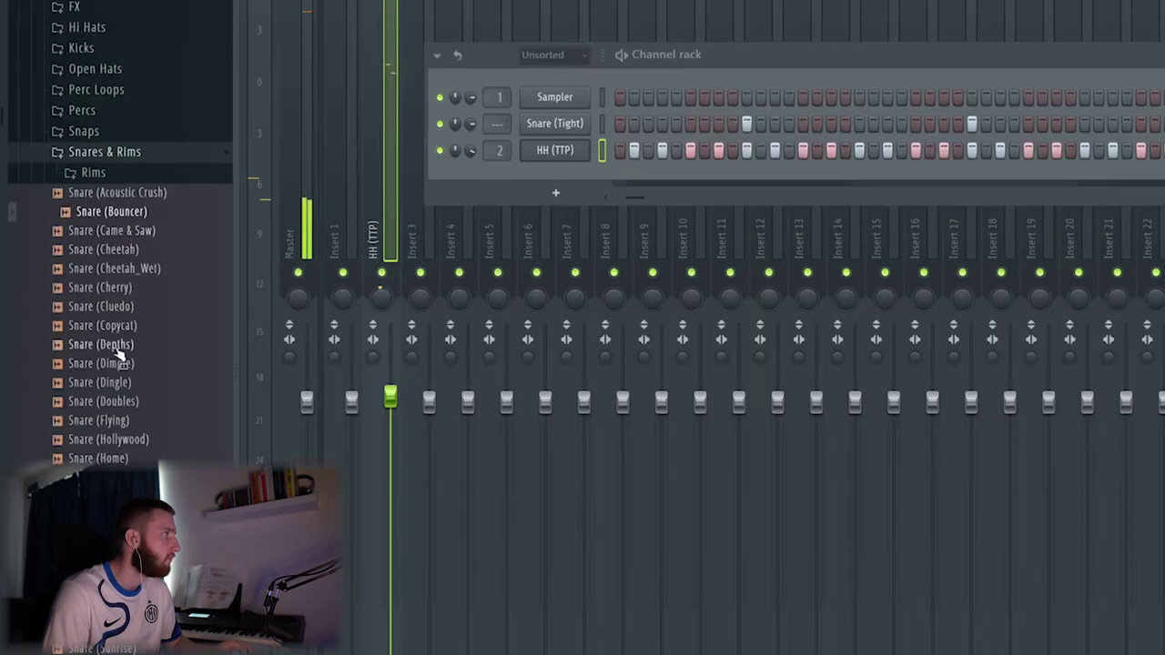
# Layer Snare (Bouncer), HH (Perky) and Perc (2055 Rim) channels into the pattern with sparse accent hits
pyautogui.moveTo(553, 181); pyautogui.dragTo(557, 184)
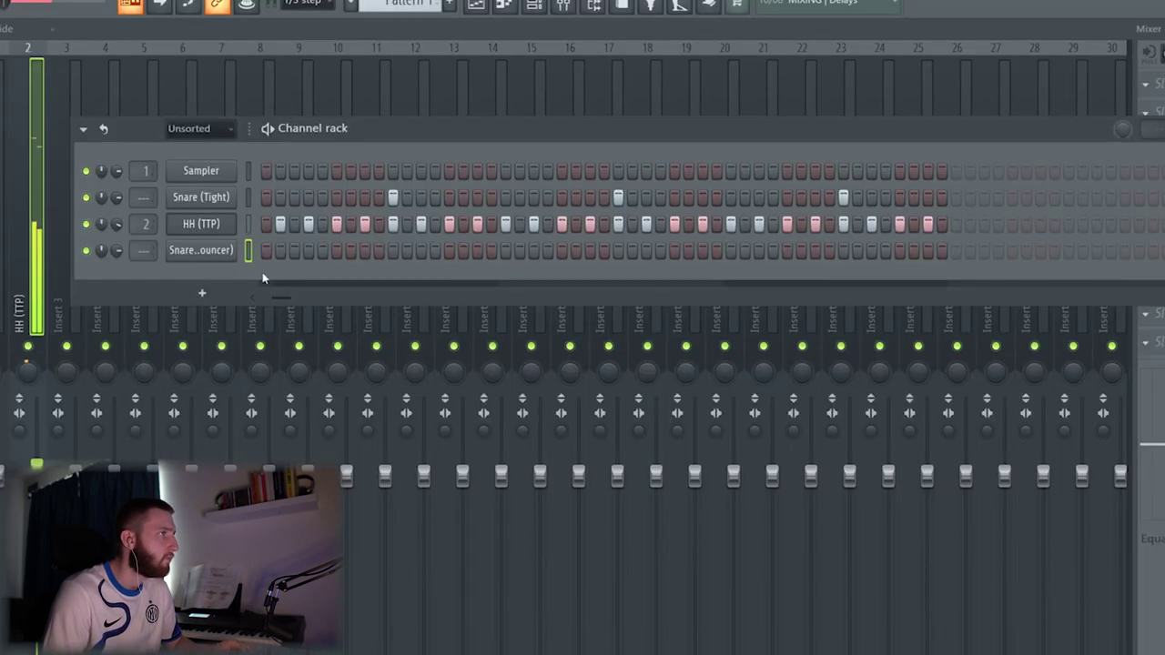
pyautogui.moveTo(312, 298); pyautogui.dragTo(260, 290)
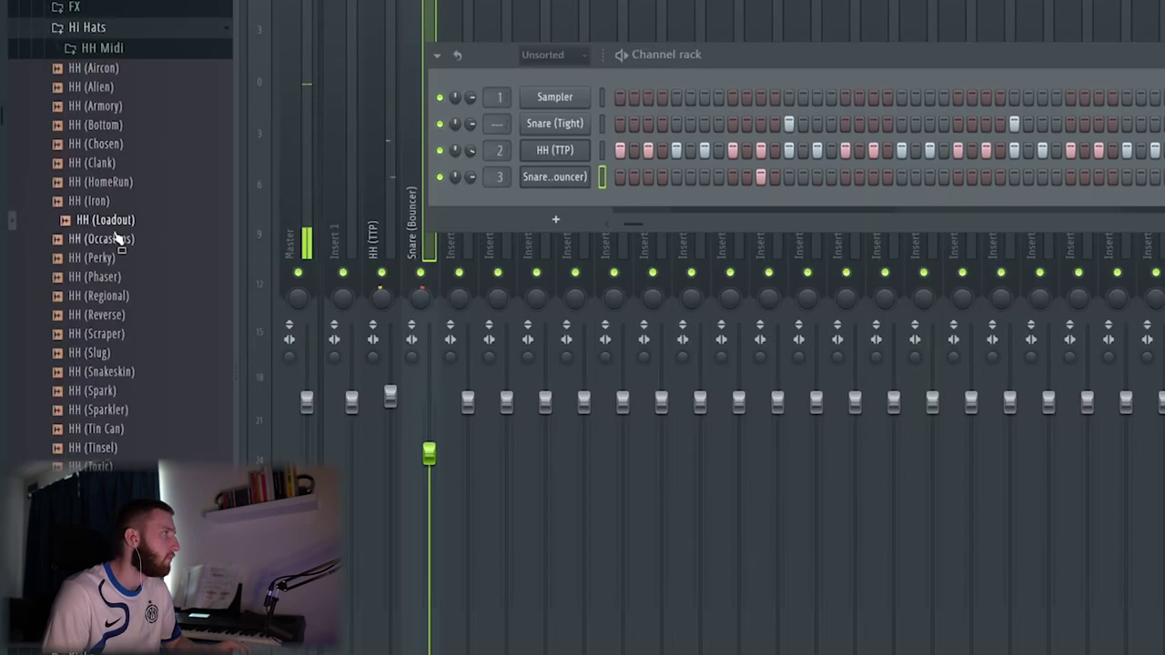
pyautogui.moveTo(499, 190); pyautogui.dragTo(565, 207)
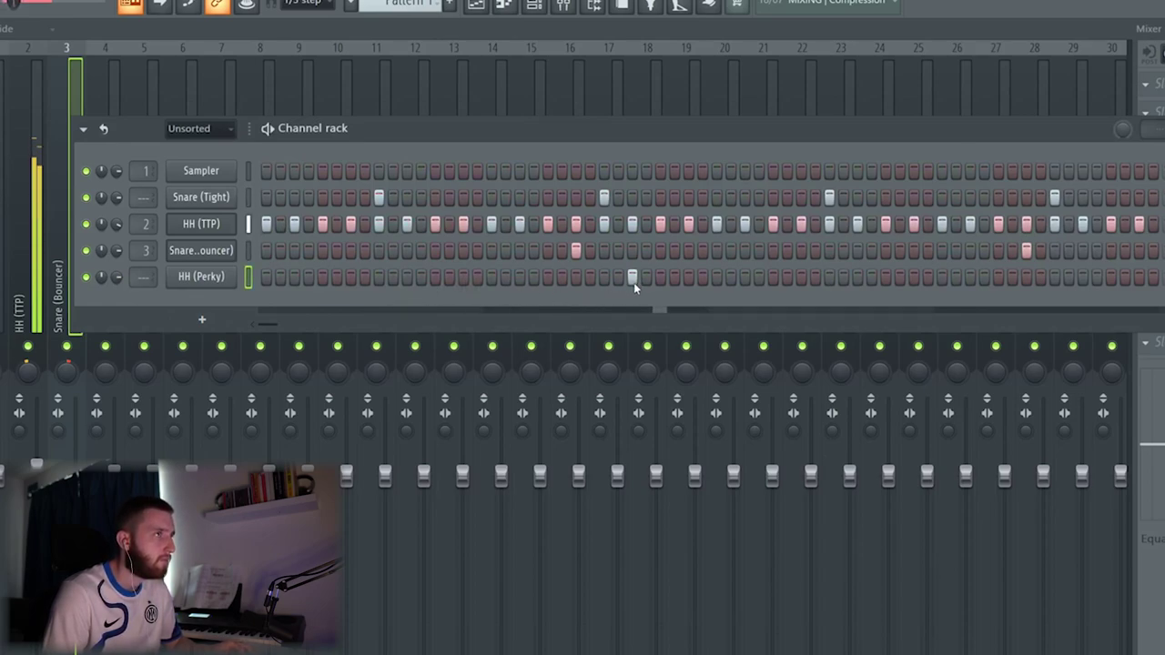
pyautogui.hscroll(5, 767, 320)
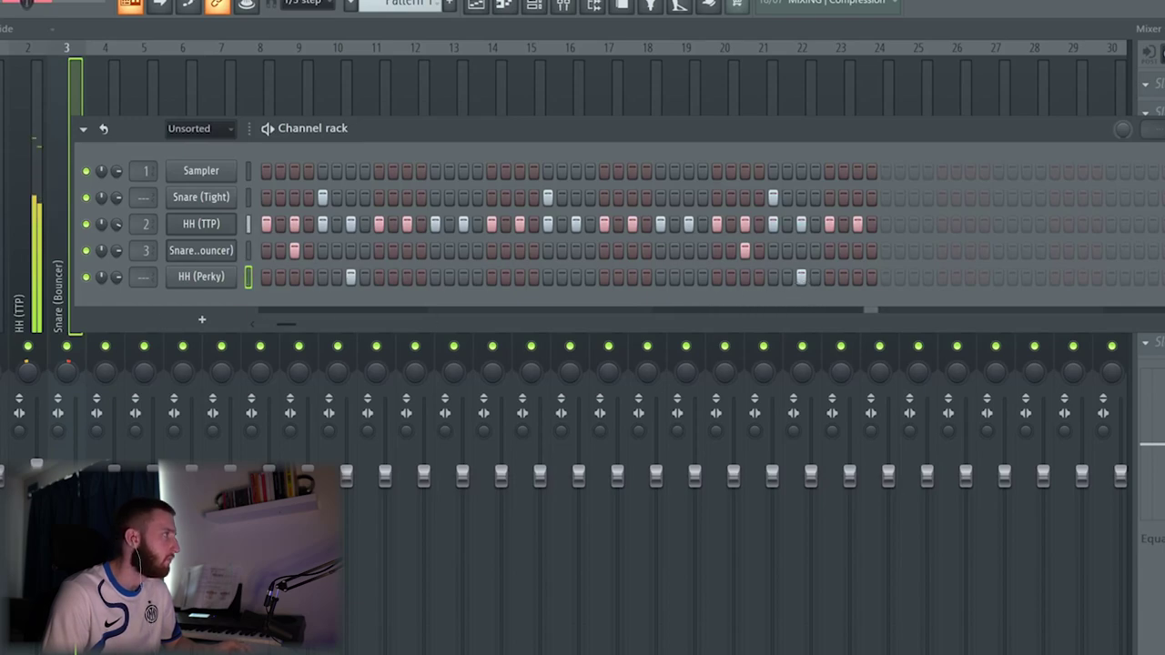
pyautogui.click(324, 304)
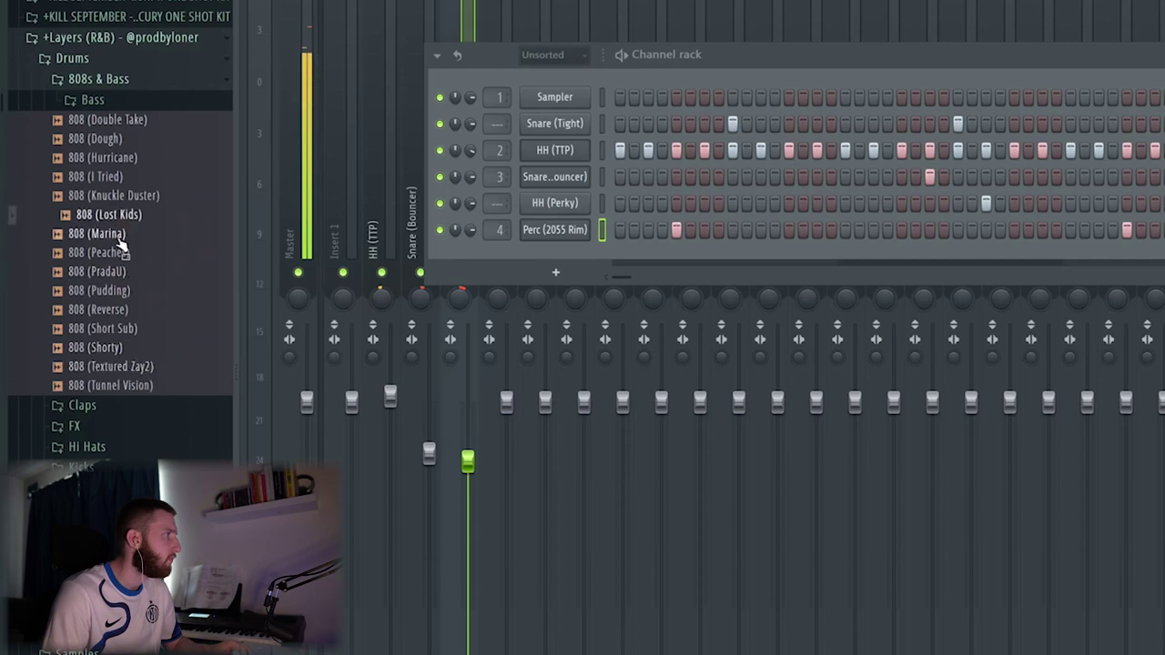
# Add 808 (Peaches) and lay out its bassline with two B5 notes followed by two E6 notes in bars 3 and 4
pyautogui.moveTo(114, 253); pyautogui.dragTo(569, 256)
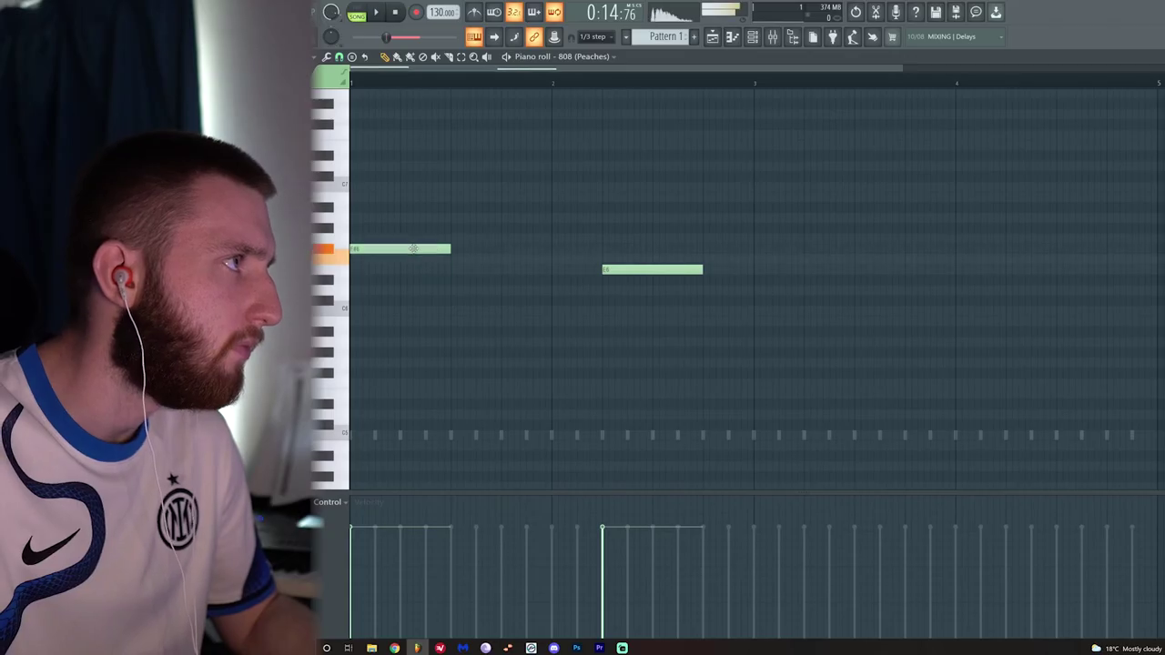
pyautogui.moveTo(414, 249); pyautogui.dragTo(400, 315)
pyautogui.press('space')
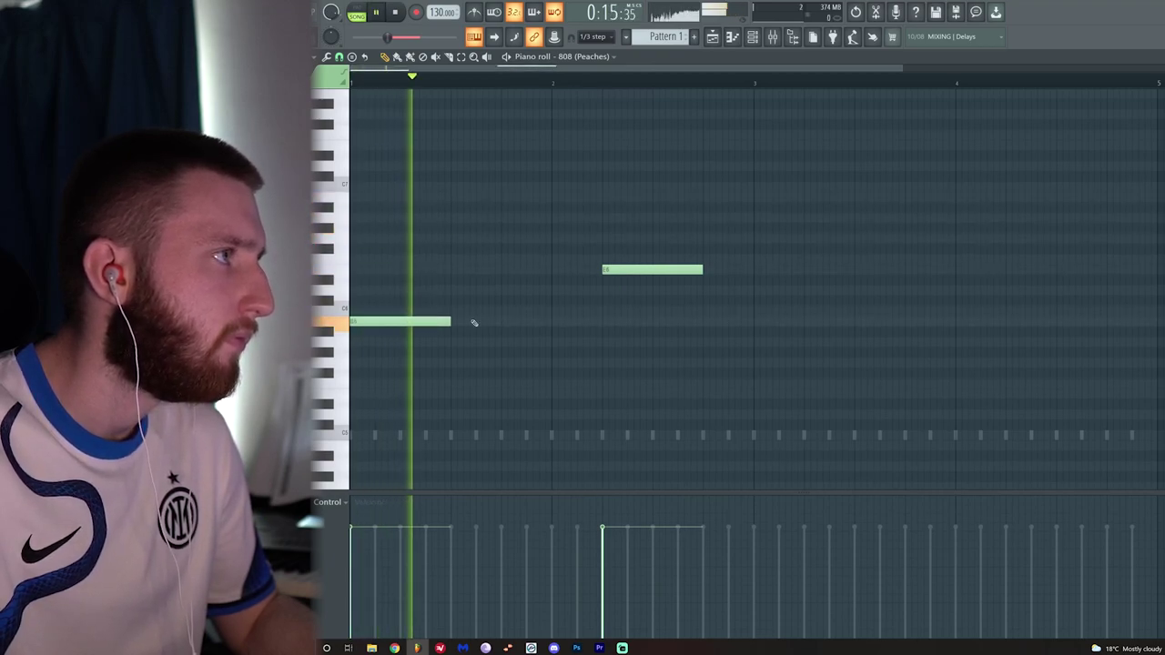
pyautogui.moveTo(610, 269); pyautogui.dragTo(610, 320)
pyautogui.click(736, 321)
pyautogui.moveTo(736, 321); pyautogui.dragTo(774, 269)
pyautogui.click(982, 270)
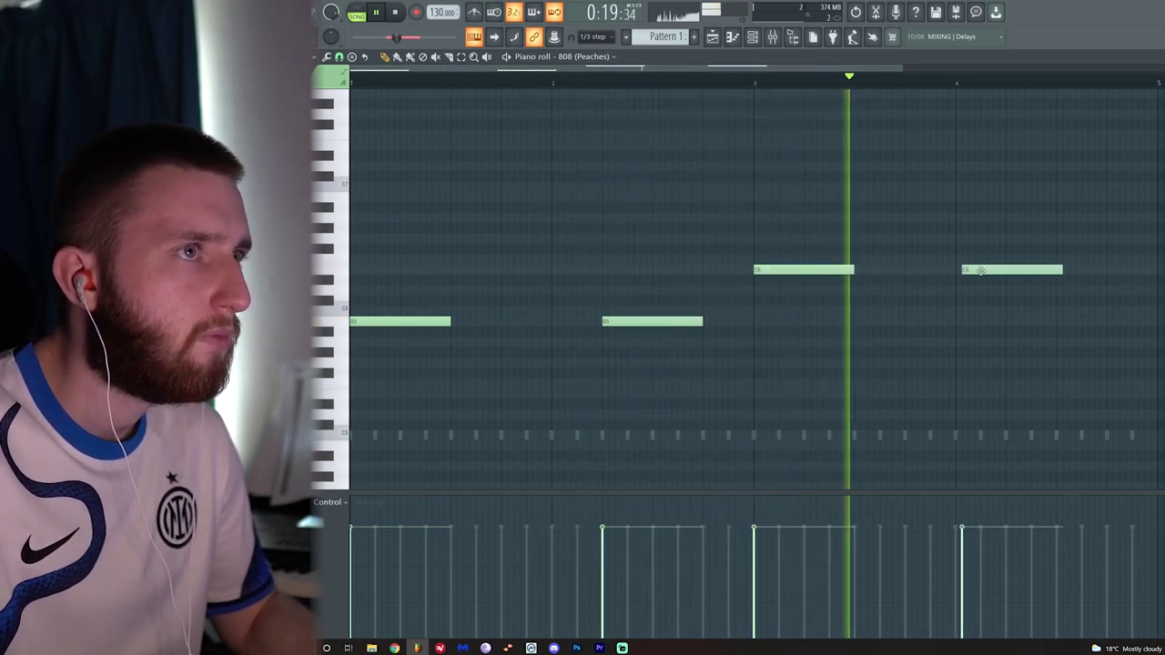
pyautogui.moveTo(982, 270); pyautogui.dragTo(1027, 280)
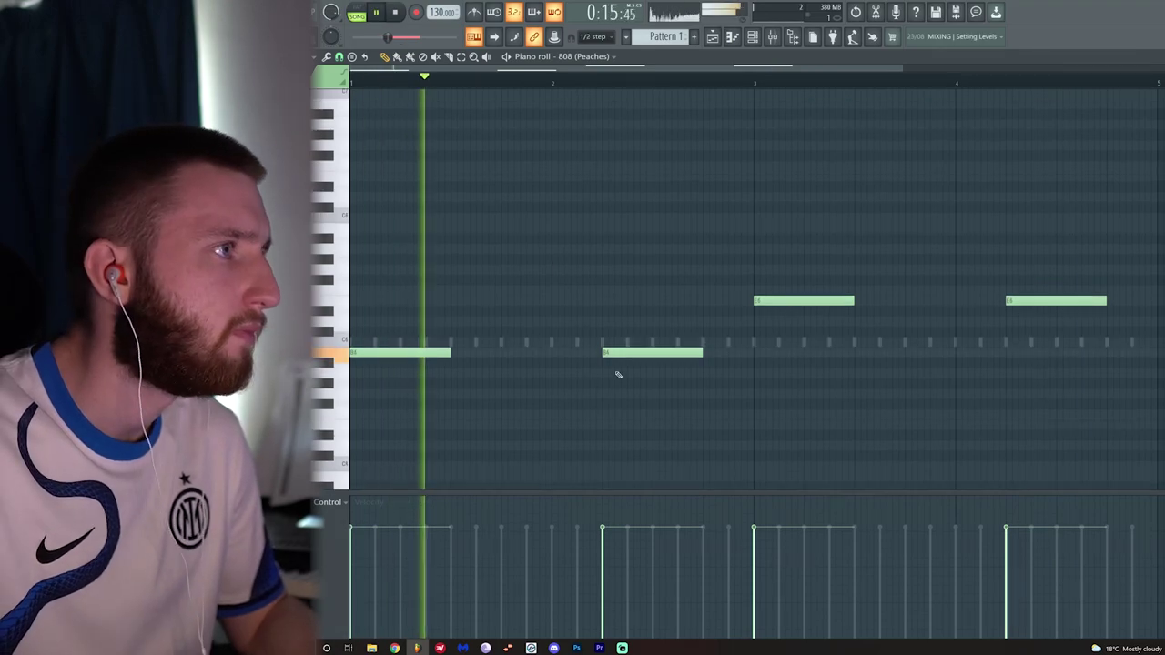
# Add a short B5 note before the second 808 note and an F#5 note leading into bar 3
pyautogui.click(607, 352)
pyautogui.moveTo(606, 352); pyautogui.dragTo(599, 220)
pyautogui.press('space')
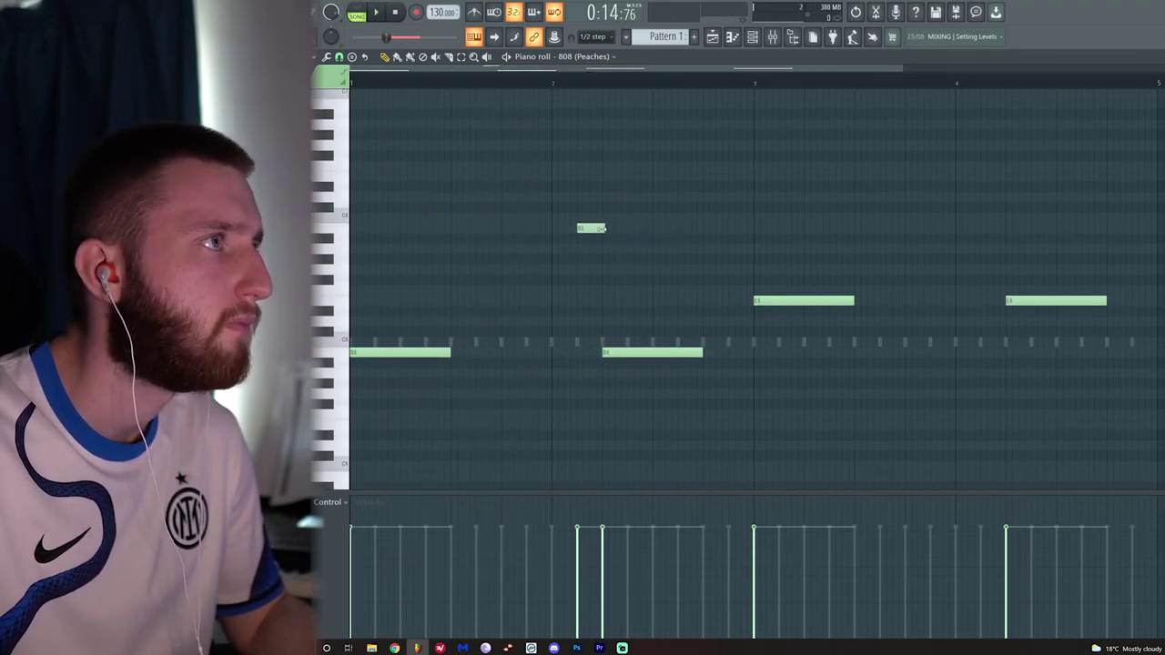
pyautogui.click(698, 352)
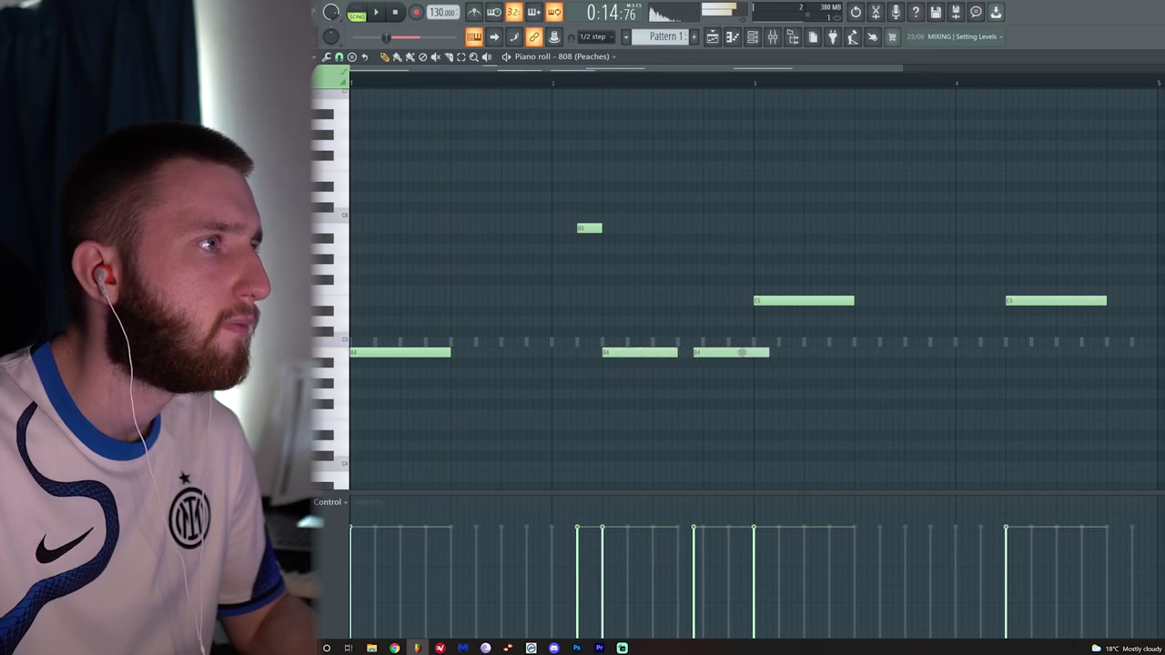
pyautogui.moveTo(728, 342); pyautogui.dragTo(725, 276)
pyautogui.press('space')
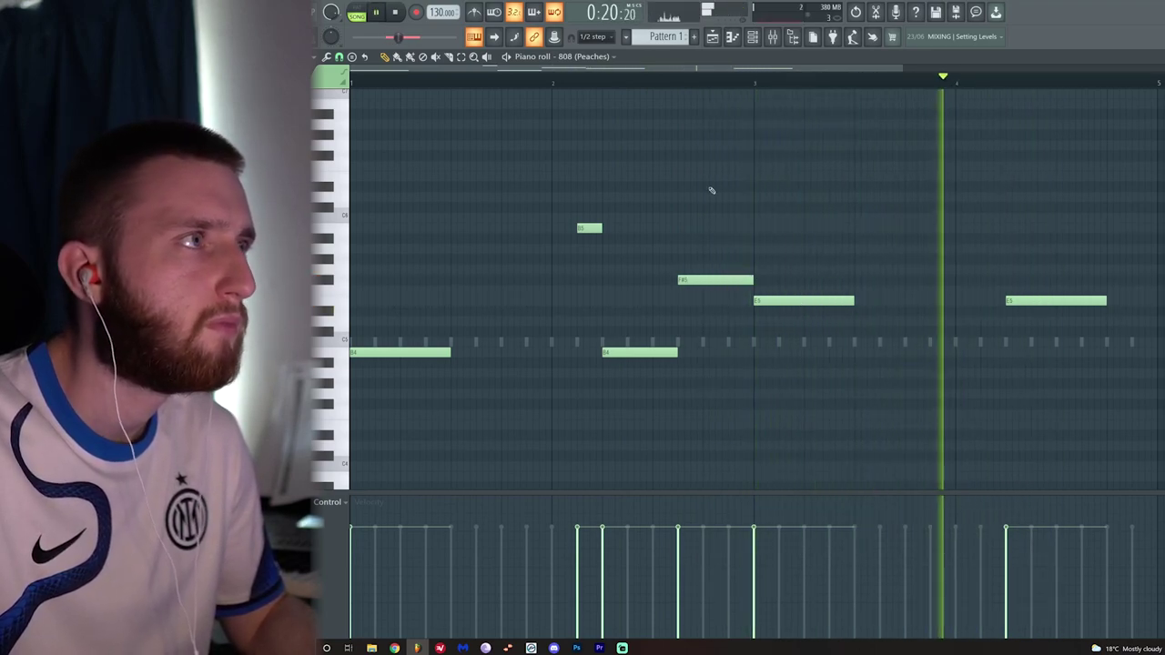
# Copy the short high 808 note to just before the last bass note in bar 4, playing the pattern to check it
pyautogui.click(587, 227)
pyautogui.click(929, 227)
pyautogui.moveTo(944, 227); pyautogui.dragTo(1007, 178)
pyautogui.press('space')
pyautogui.press('space')
pyautogui.click(1007, 187)
pyautogui.rightClick(1008, 187)
pyautogui.press('space')
pyautogui.press('space')
# Add a closing bass note at the end of bar 4, adjust it and listen to the result
pyautogui.click(676, 352)
pyautogui.click(1137, 352)
pyautogui.press('space')
pyautogui.moveTo(1159, 352); pyautogui.dragTo(1143, 341)
pyautogui.press('space')
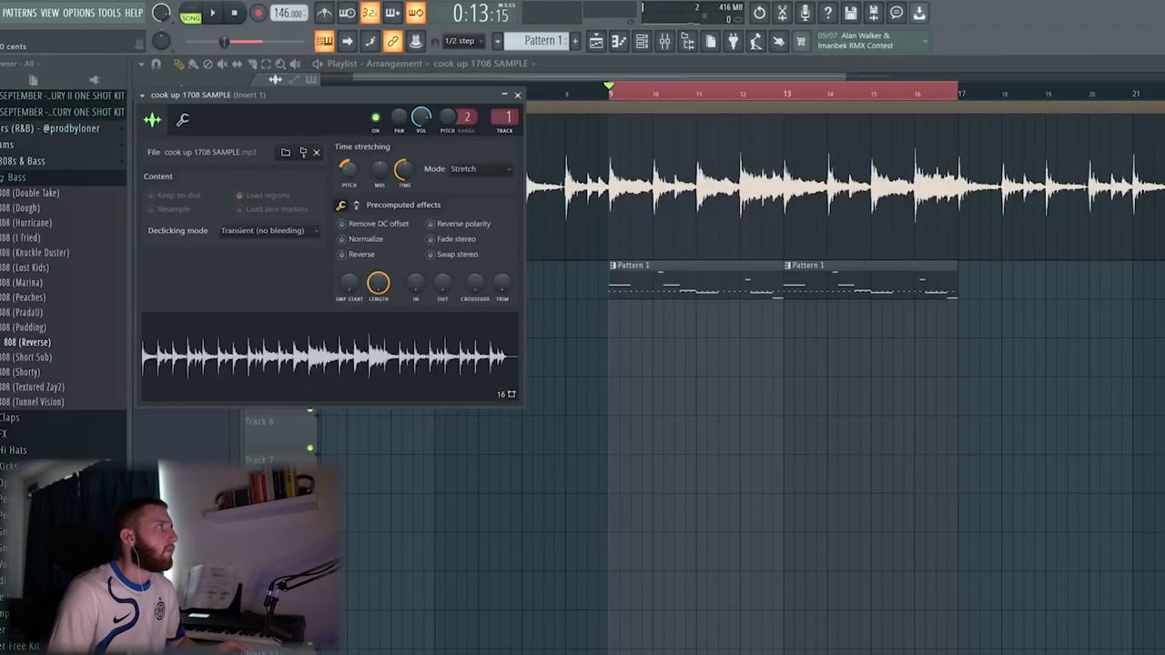
# Close the sample settings and raise the 808 (Peaches) mixer level slightly during playback
pyautogui.press('space')
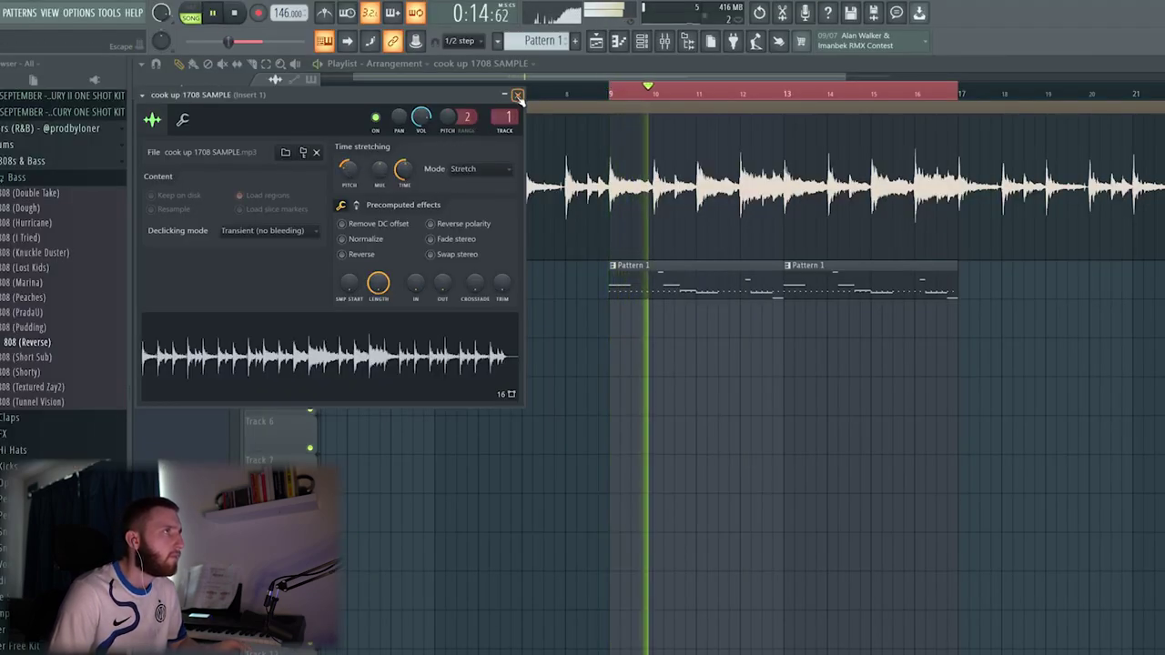
pyautogui.click(517, 95)
pyautogui.click(665, 41)
pyautogui.click(319, 215)
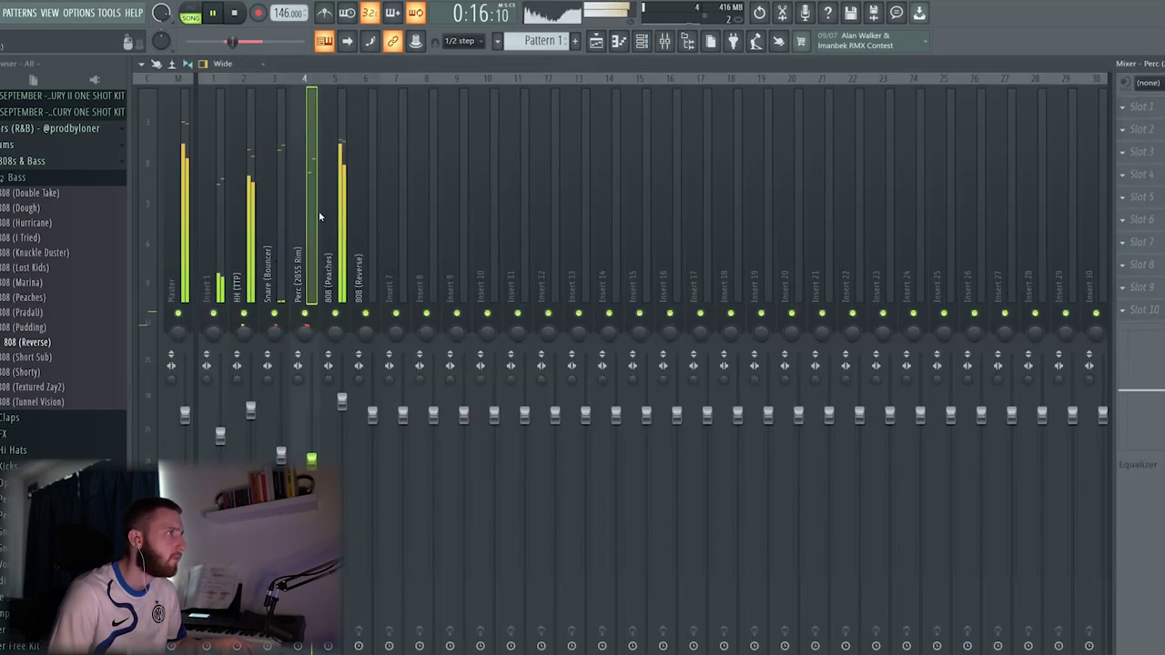
pyautogui.click(344, 415)
# Load FabFilter Pro-Q 3 on the 808 (Peaches) track with the 808 Cut preset
pyautogui.click(1137, 106)
pyautogui.moveTo(1133, 123)
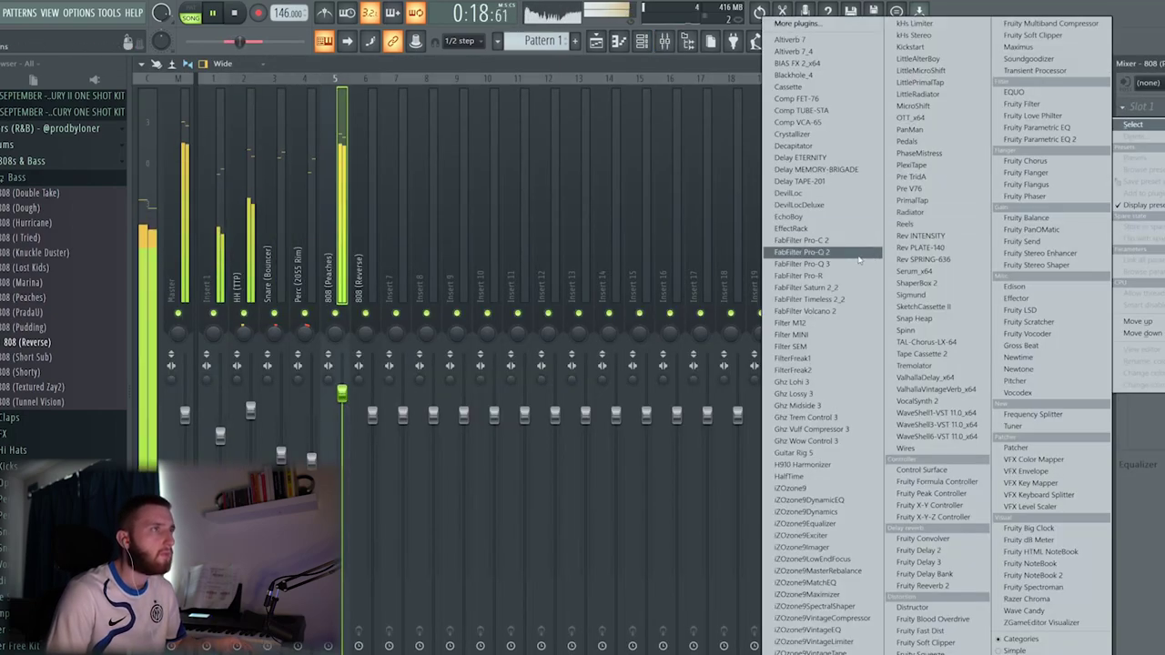
pyautogui.click(859, 262)
pyautogui.click(642, 190)
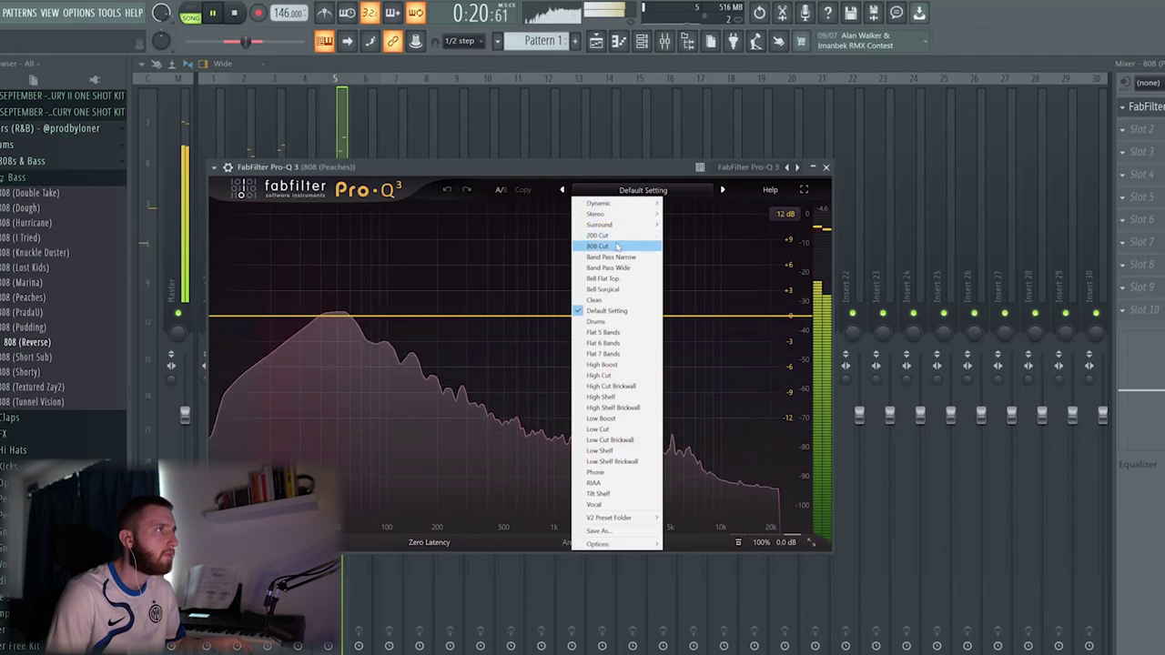
pyautogui.click(617, 245)
# Reopen the cook up 1708 SAMPLE clip's settings, adjust its pitch and return to the mixer
pyautogui.click(596, 41)
pyautogui.doubleClick(504, 146)
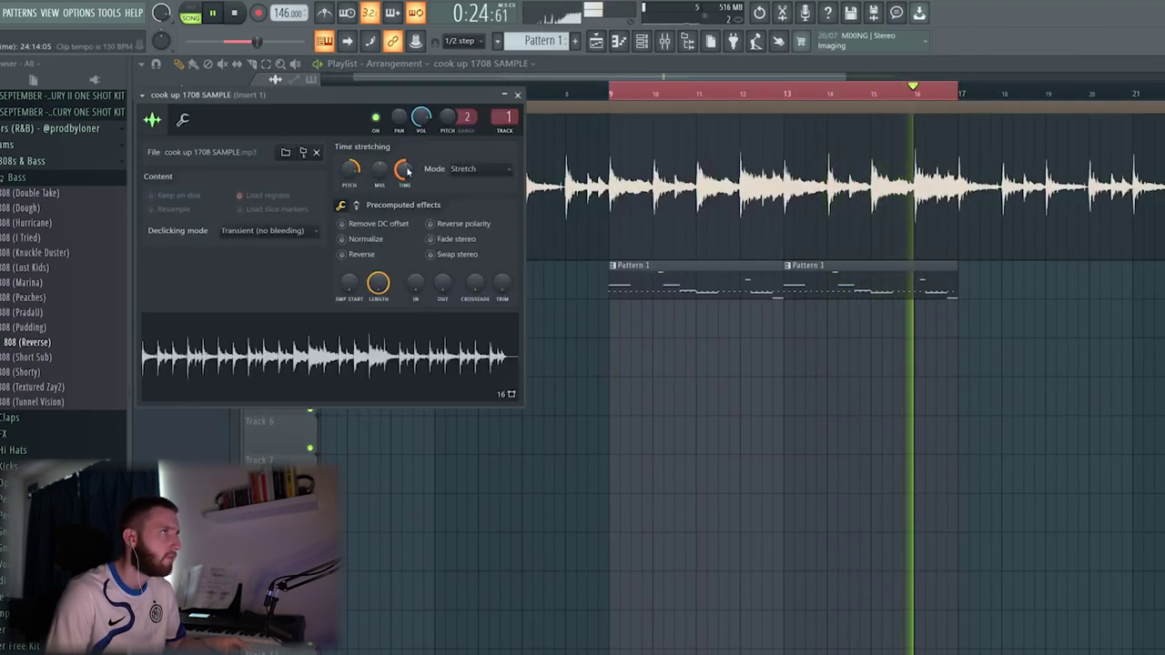
pyautogui.click(665, 41)
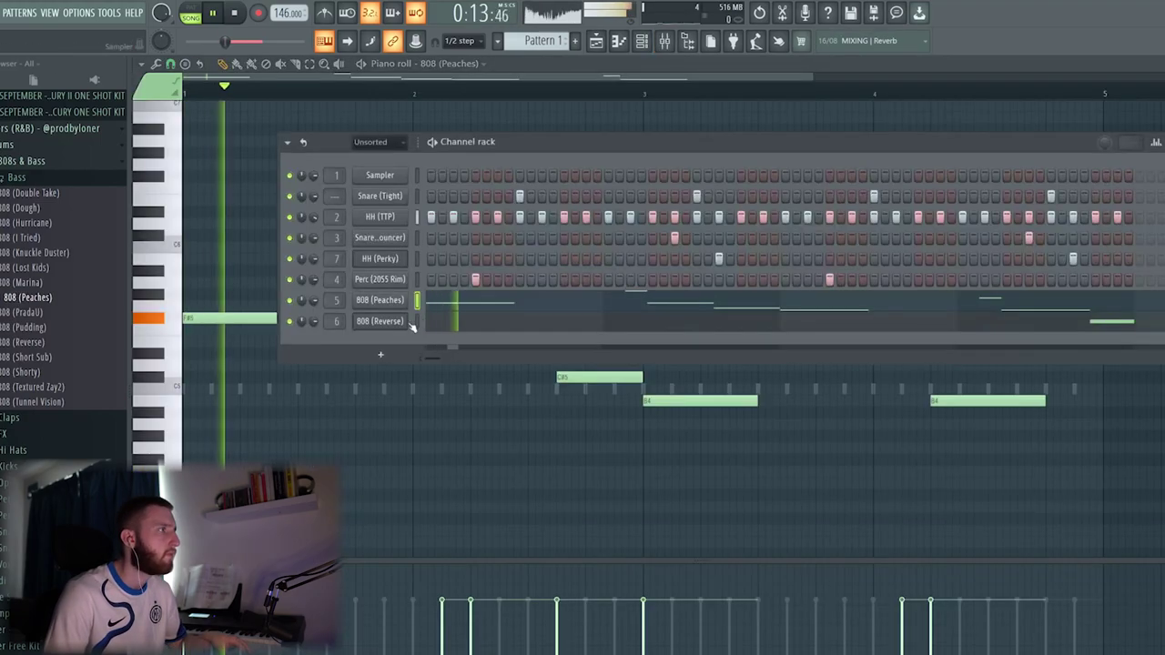
# Add a Kick (Go To) channel and program its kick hits along the 808 bassline across the pattern
pyautogui.rightClick(412, 325)
pyautogui.click(432, 323)
pyautogui.moveTo(1084, 245); pyautogui.dragTo(1084, 259)
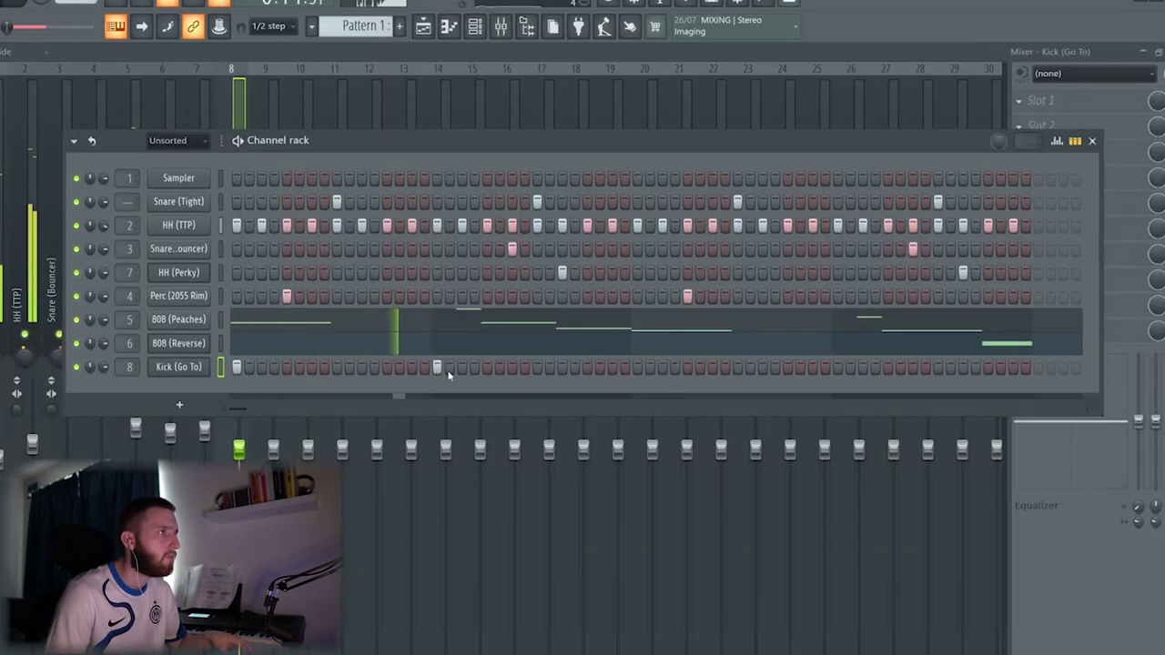
pyautogui.click(461, 368)
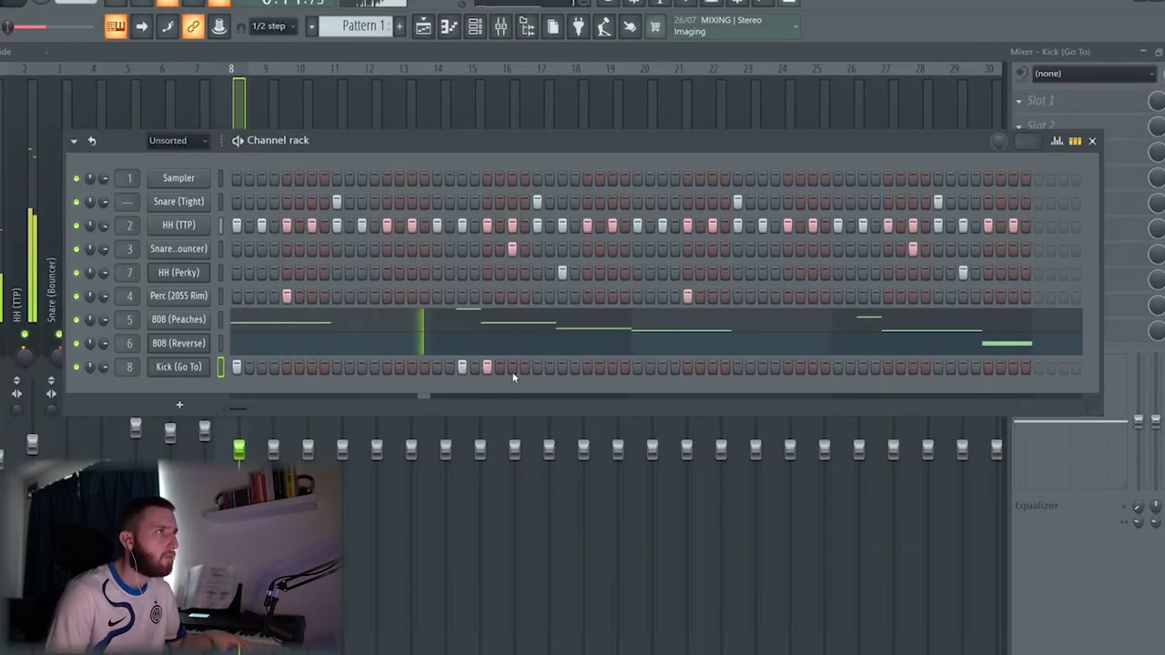
pyautogui.click(587, 367)
pyautogui.click(637, 368)
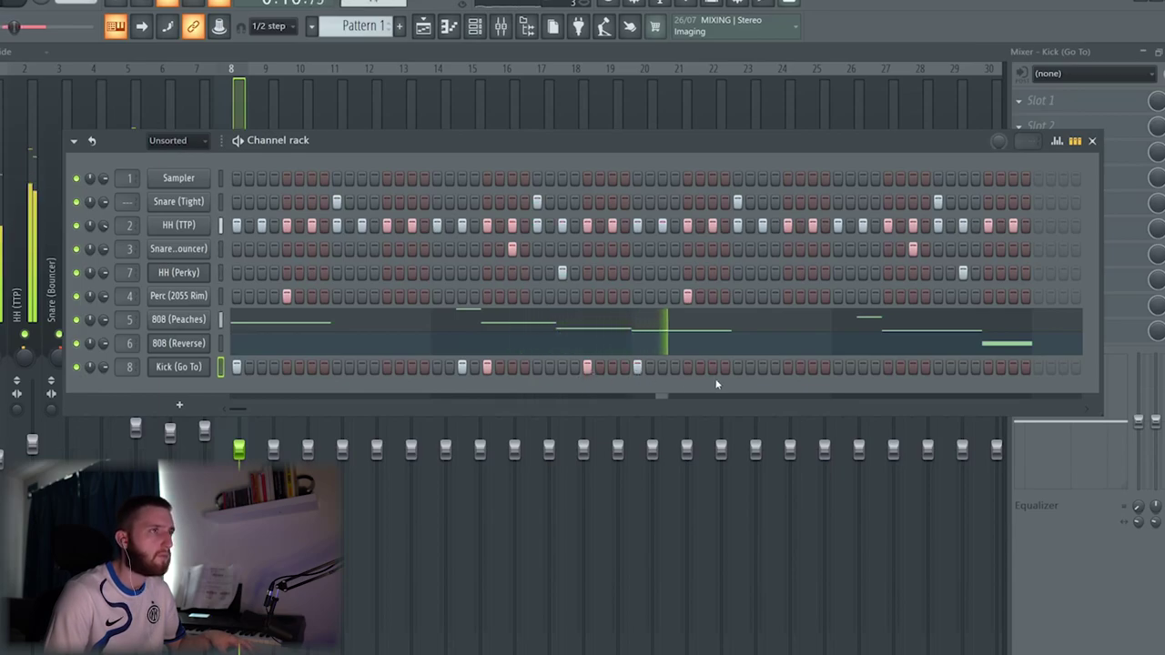
pyautogui.hscroll(3, 719, 398)
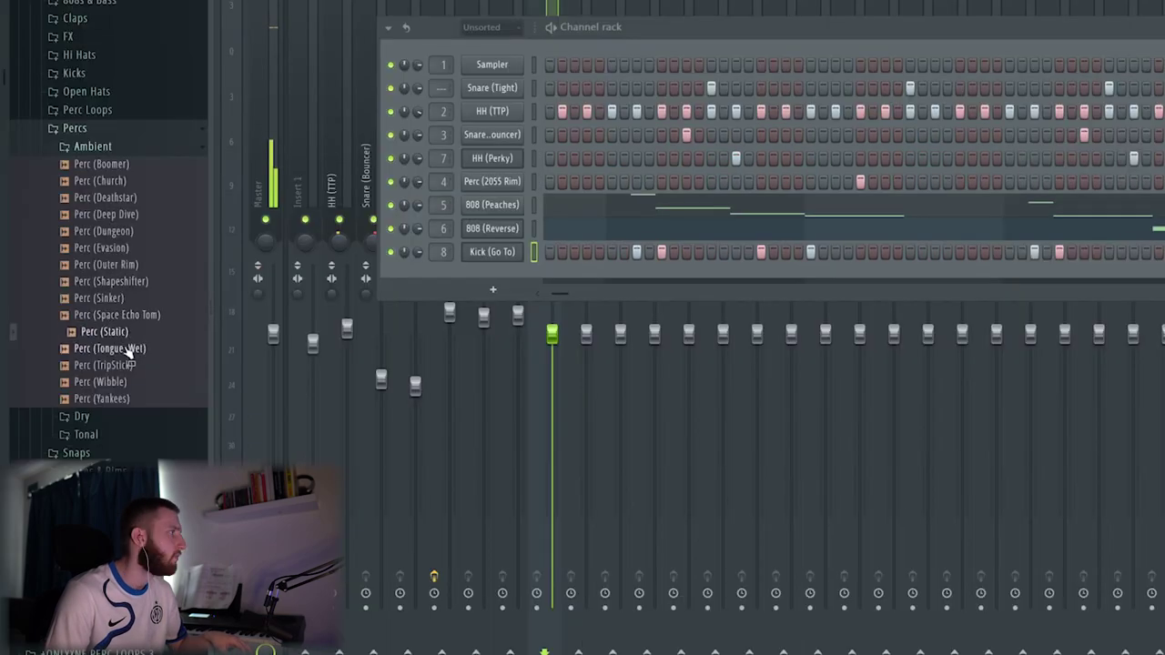
# Add Perc (Yankees) from the Ambient percs and place hits in line with the first and third Snare (Tight) hits
pyautogui.click(127, 399)
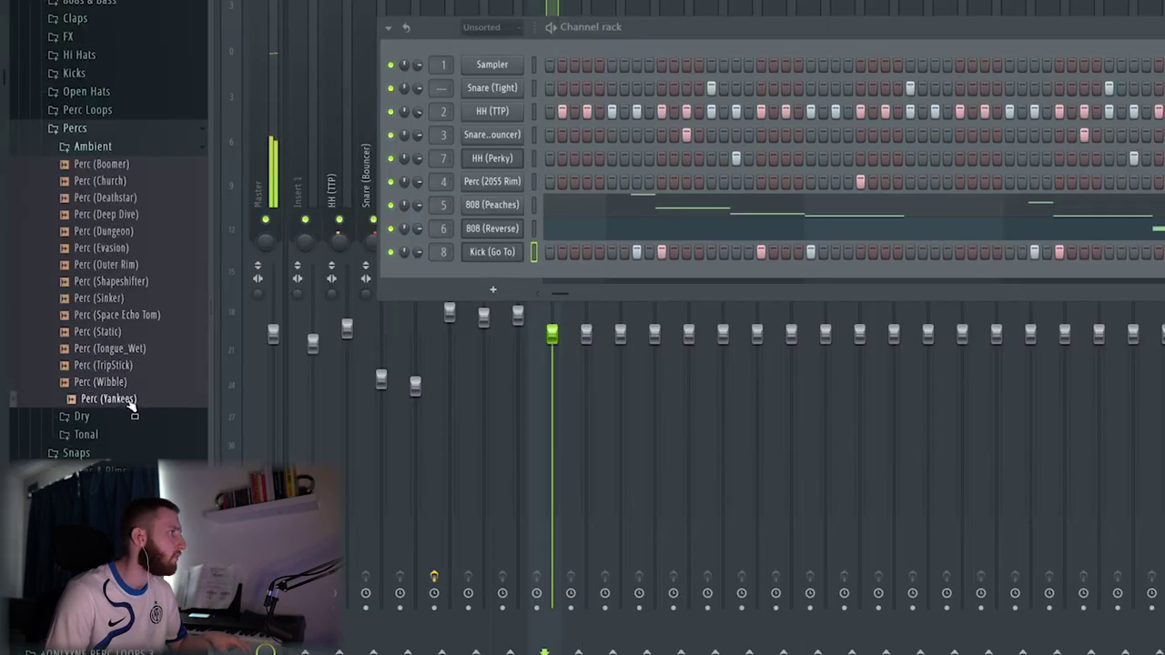
pyautogui.moveTo(488, 279); pyautogui.dragTo(492, 283)
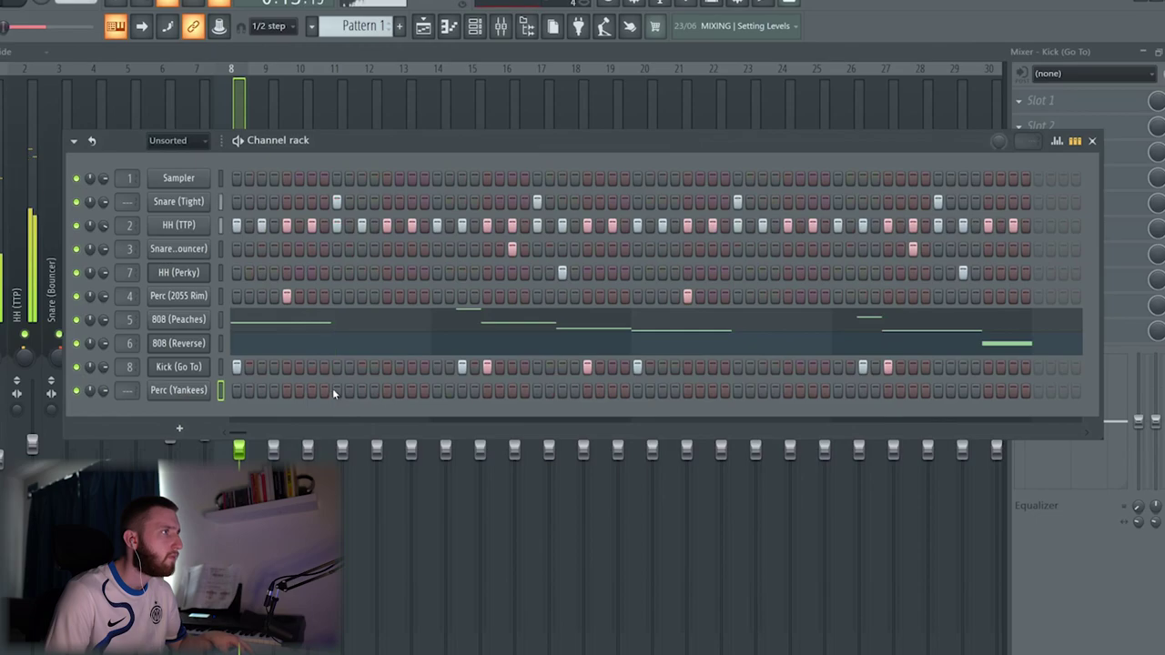
pyautogui.moveTo(467, 432); pyautogui.dragTo(491, 432)
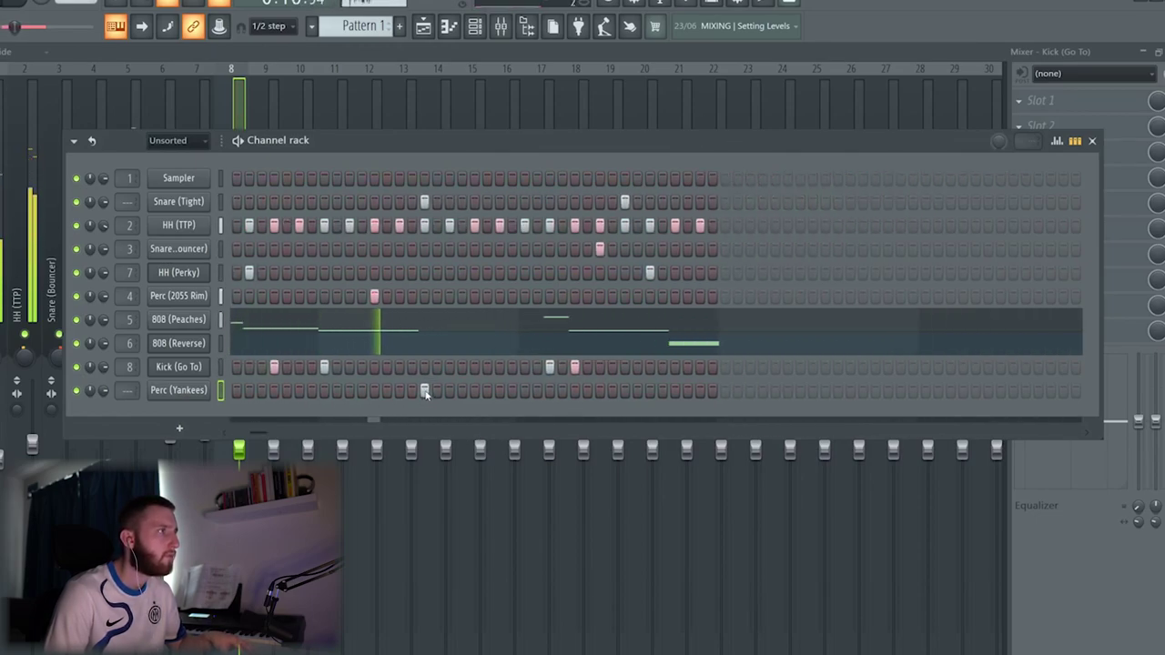
pyautogui.click(202, 392)
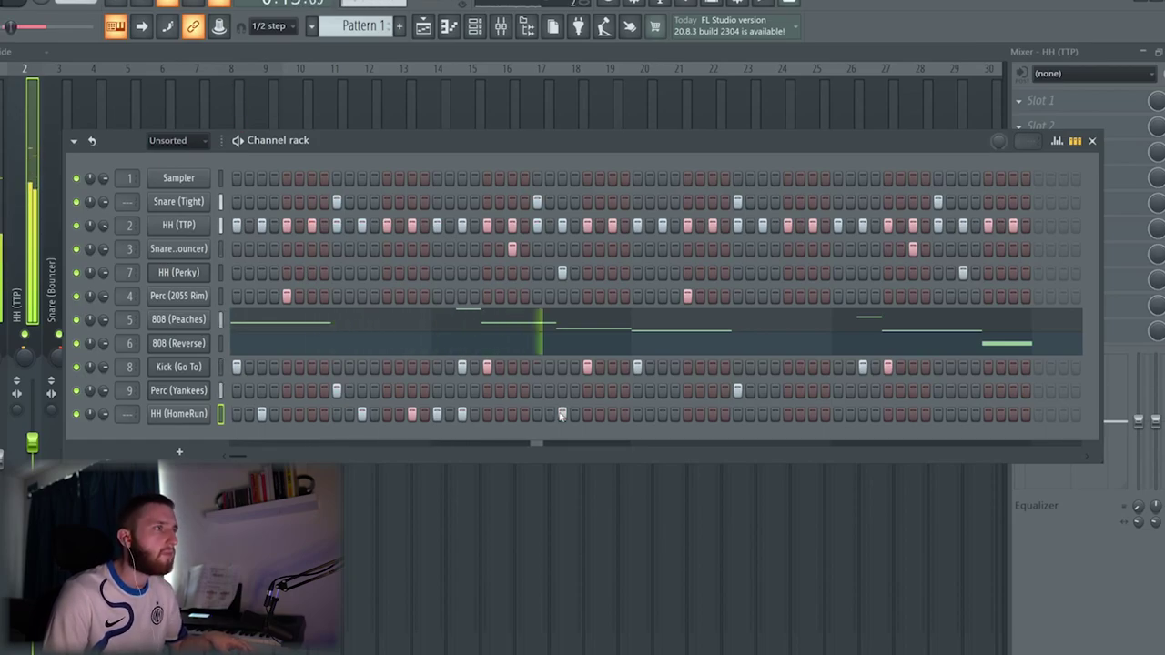
# Add an extra HH (HomeRun) hit, vary the note velocities around bar 2 and delete the last note of that group
pyautogui.click(512, 414)
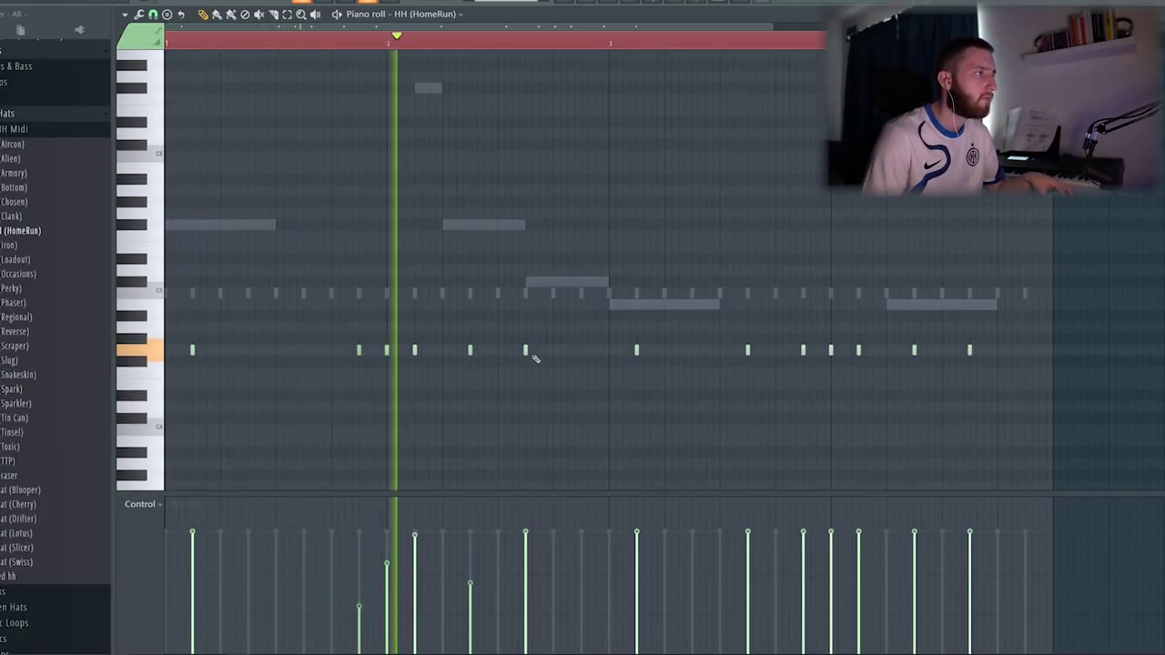
pyautogui.scroll(1, 535, 358)
pyautogui.scroll(-3, 567, 351)
pyautogui.moveTo(392, 567)
pyautogui.mouseDown()
pyautogui.moveTo(415, 535)
pyautogui.moveTo(473, 548)
pyautogui.moveTo(476, 571)
pyautogui.moveTo(504, 579)
pyautogui.mouseUp()
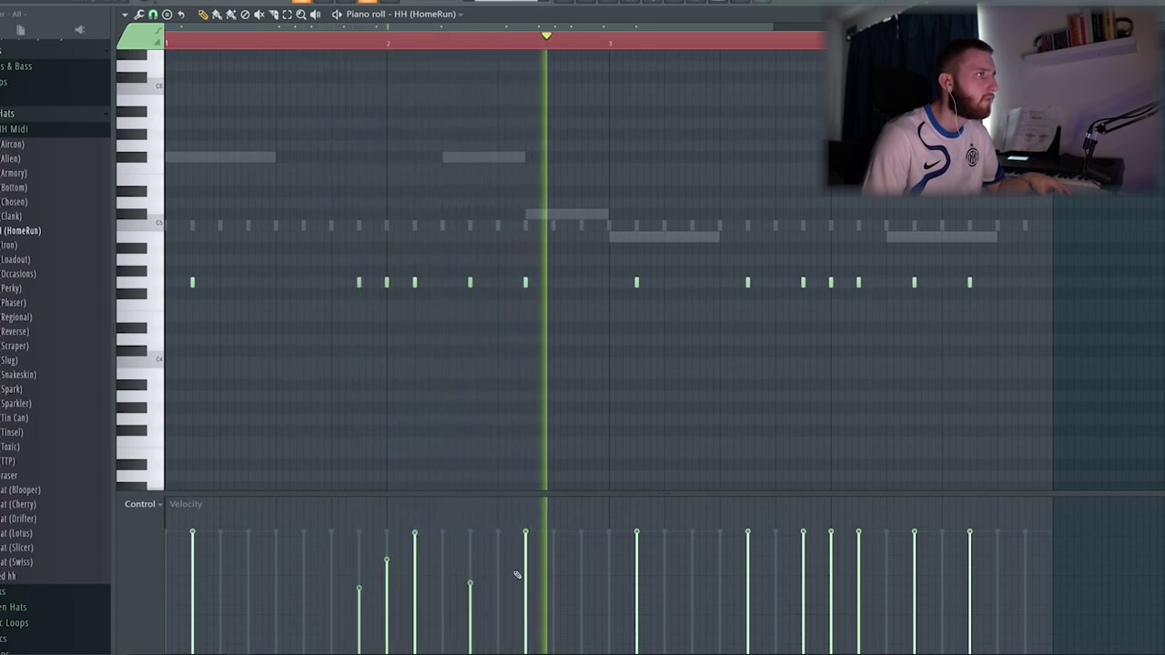
pyautogui.rightClick(528, 285)
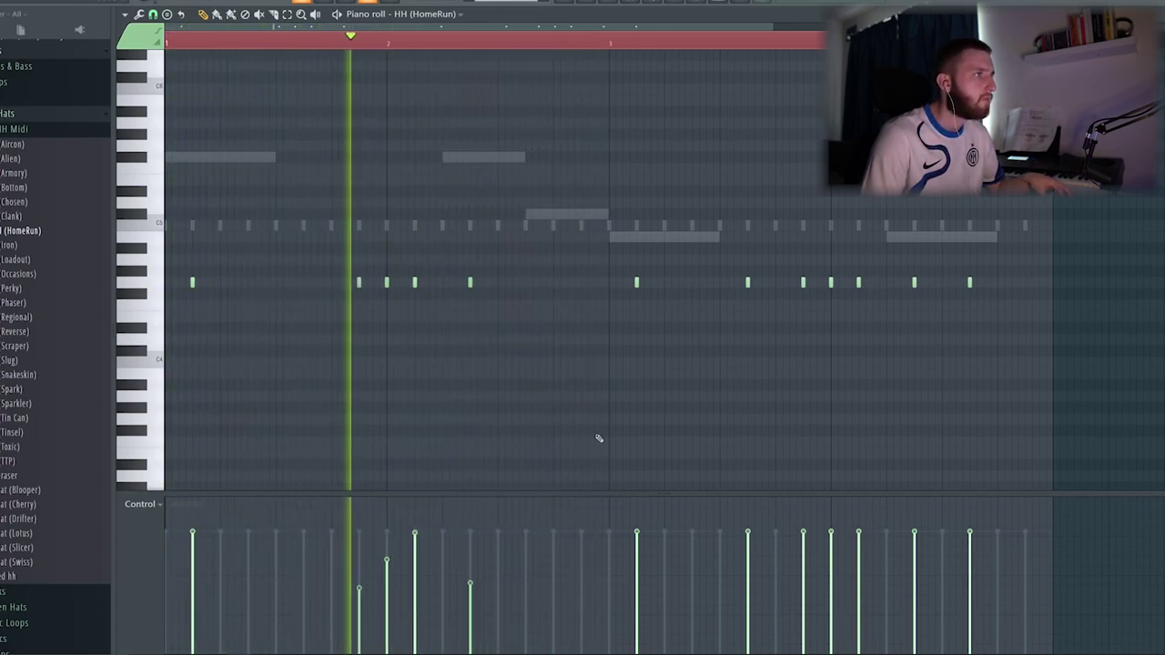
# Replace the second half of the HH (HomeRun) notes with a copy of the first half and add another hit in bar 2
pyautogui.moveTo(637, 282); pyautogui.dragTo(980, 288)
pyautogui.hotkey('ctrl', 'a')
pyautogui.hotkey('ctrl', 'b')
pyautogui.moveTo(917, 315); pyautogui.dragTo(914, 314)
pyautogui.hotkey('ctrl', 'd')
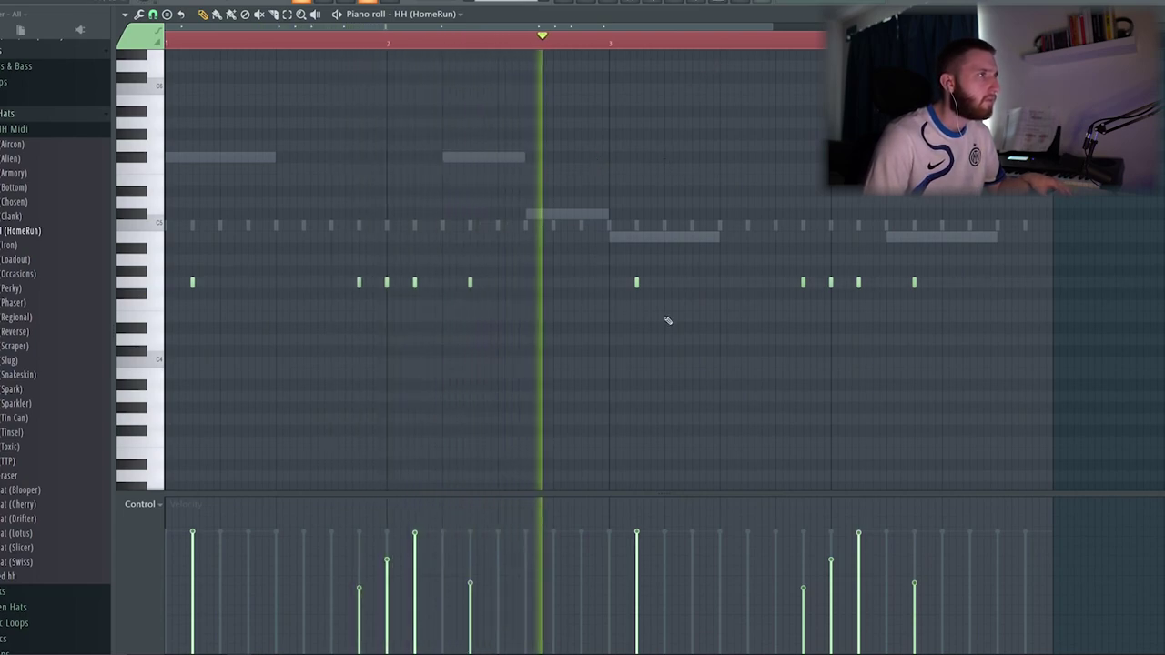
pyautogui.click(581, 282)
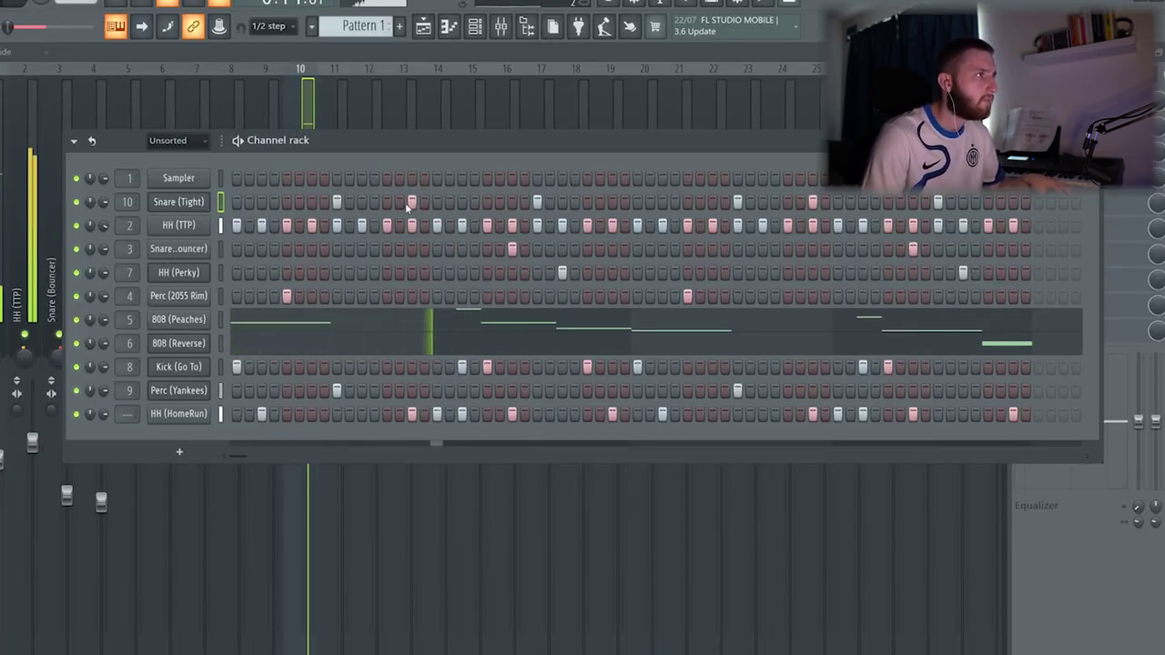
# Toggle the second-to-last Kick (Go To) hit in the second half of the pattern
pyautogui.scroll(-2, 445, 457)
pyautogui.scroll(-3, 445, 457)
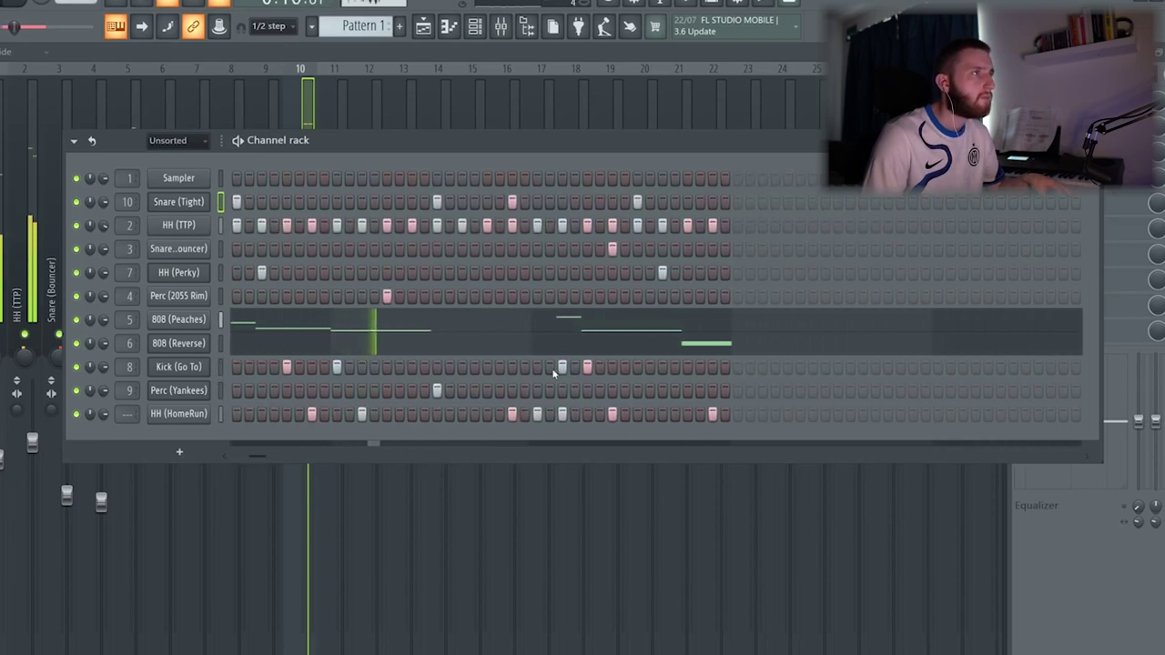
pyautogui.click(561, 367)
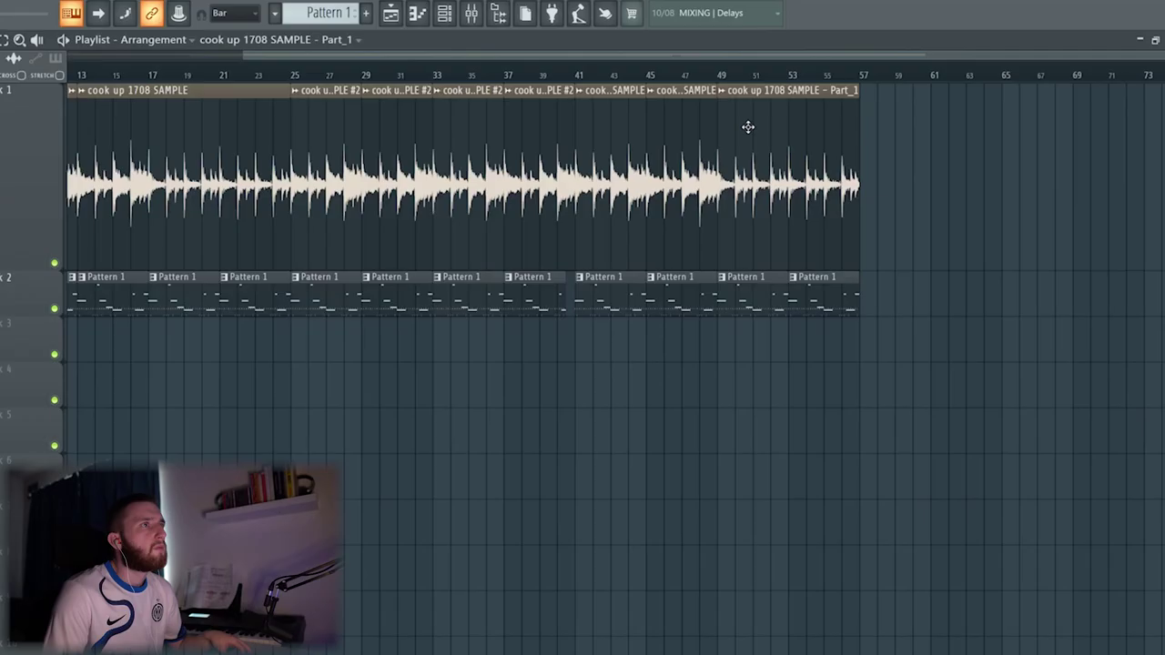
# Slice the cook up 1708 SAMPLE - Part_1 clip at bars 49–57 into one-bar pieces and swap the two outermost pairs using Track 3
pyautogui.doubleClick(746, 122)
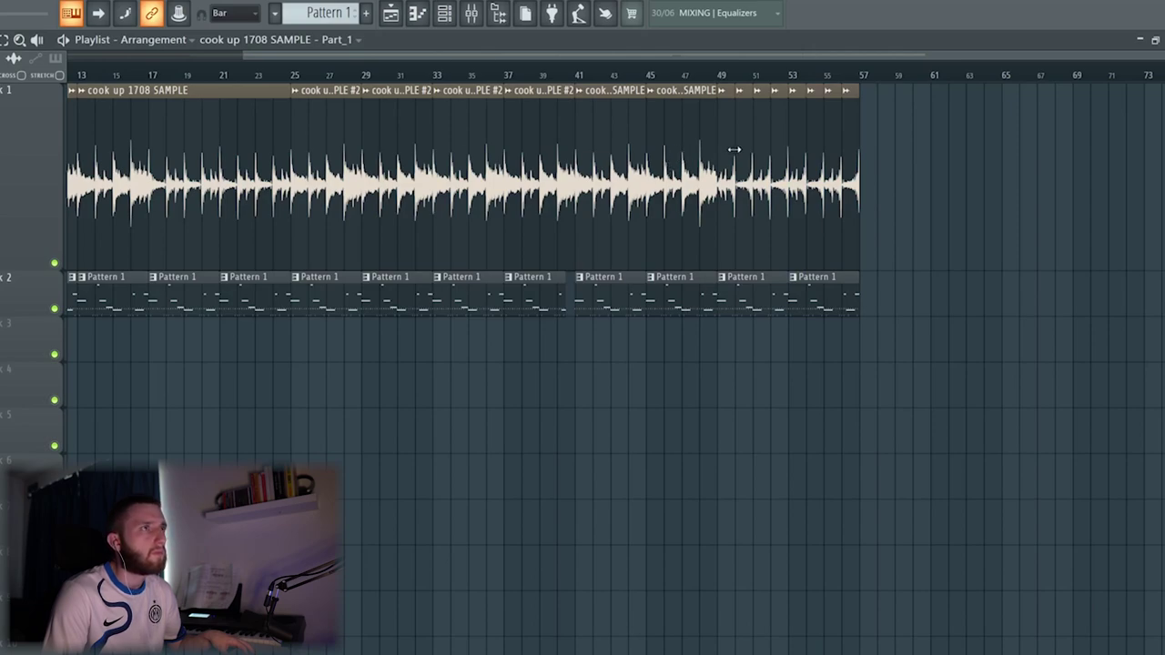
pyautogui.moveTo(723, 157); pyautogui.dragTo(847, 345)
pyautogui.moveTo(848, 264); pyautogui.dragTo(726, 364)
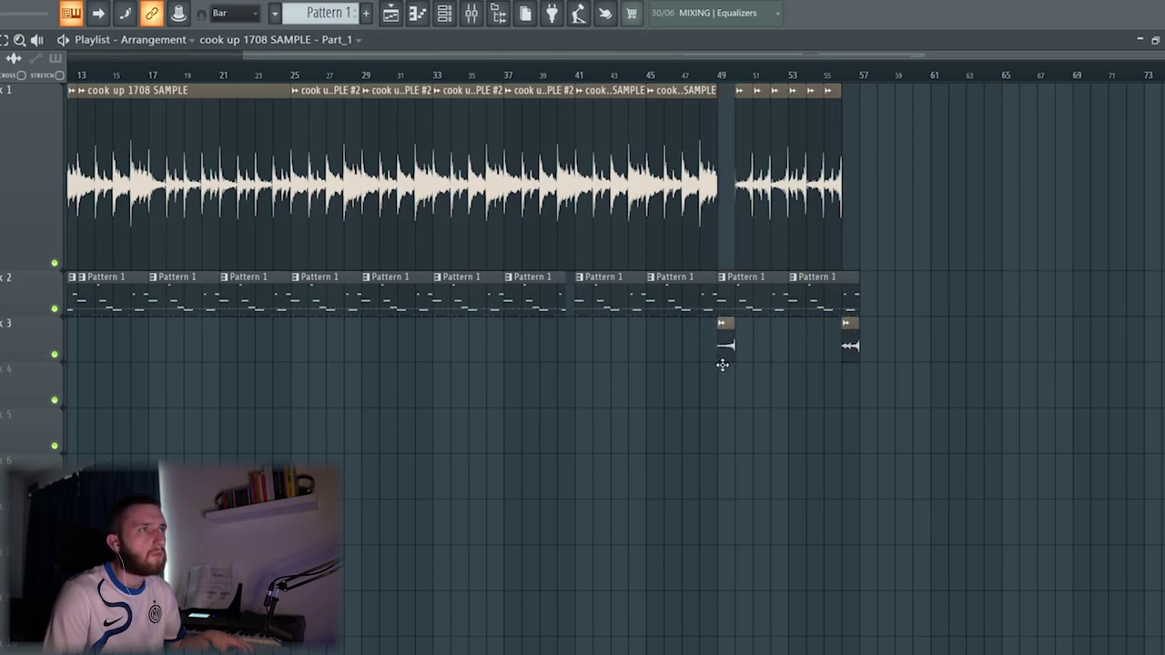
pyautogui.moveTo(744, 265); pyautogui.dragTo(831, 363)
pyautogui.moveTo(833, 266); pyautogui.dragTo(749, 375)
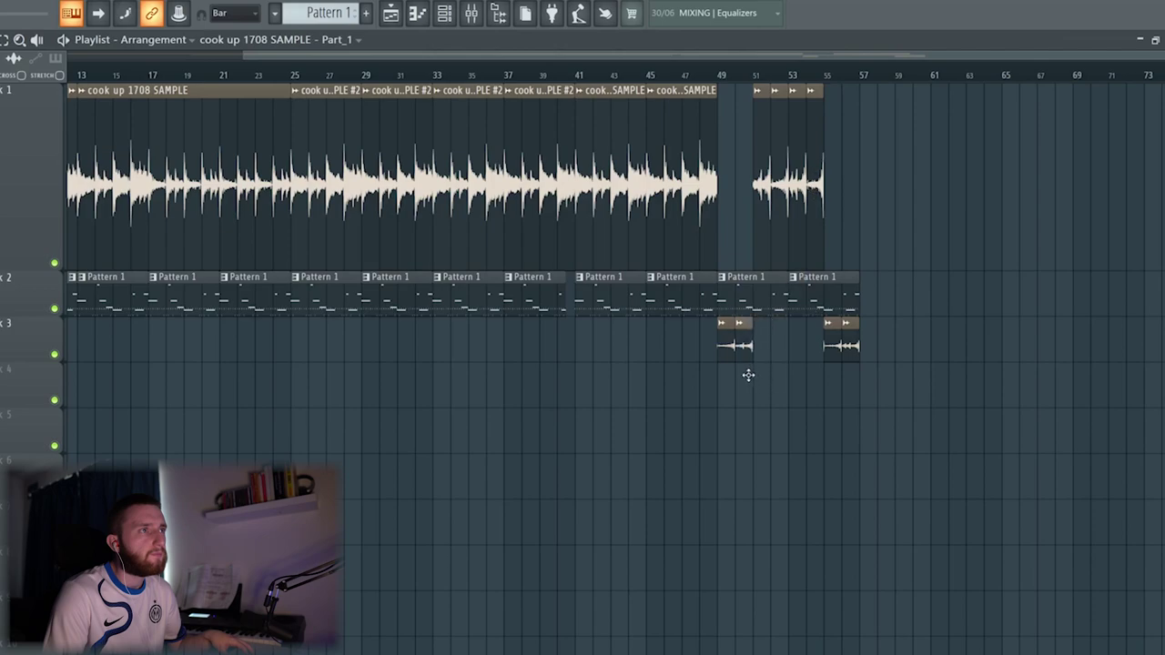
# Swap the two inner pairs of one-bar slices and return the reordered slices to Track 1 at bars 49–57
pyautogui.moveTo(760, 252); pyautogui.dragTo(809, 363)
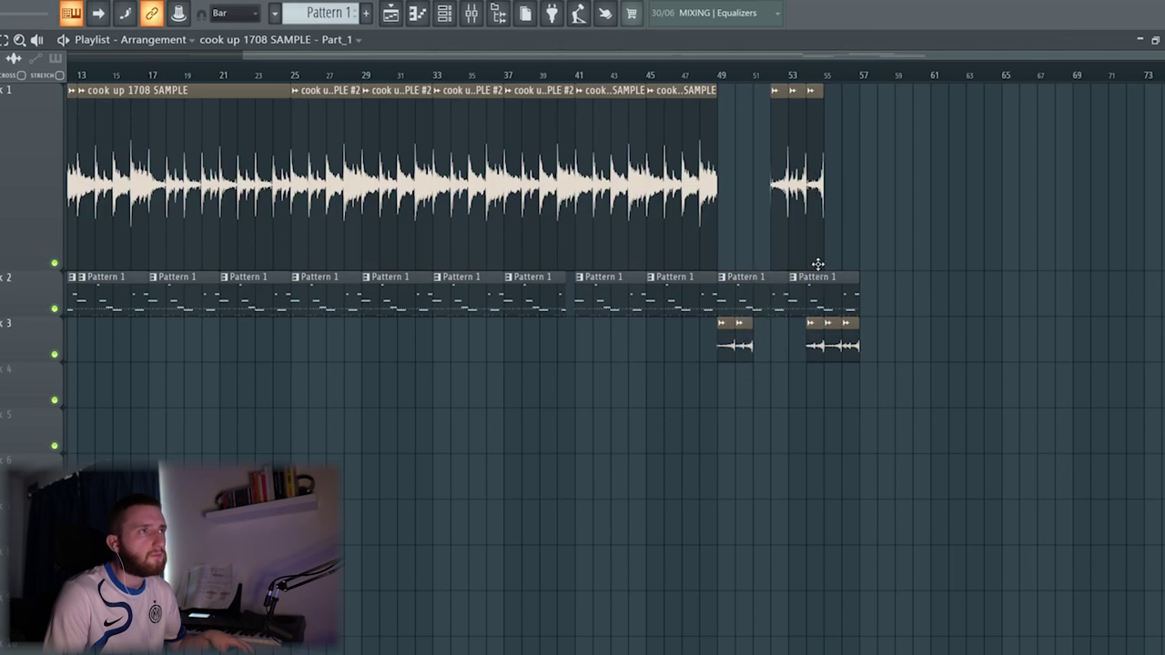
pyautogui.moveTo(818, 264); pyautogui.dragTo(764, 372)
pyautogui.moveTo(780, 260); pyautogui.dragTo(781, 367)
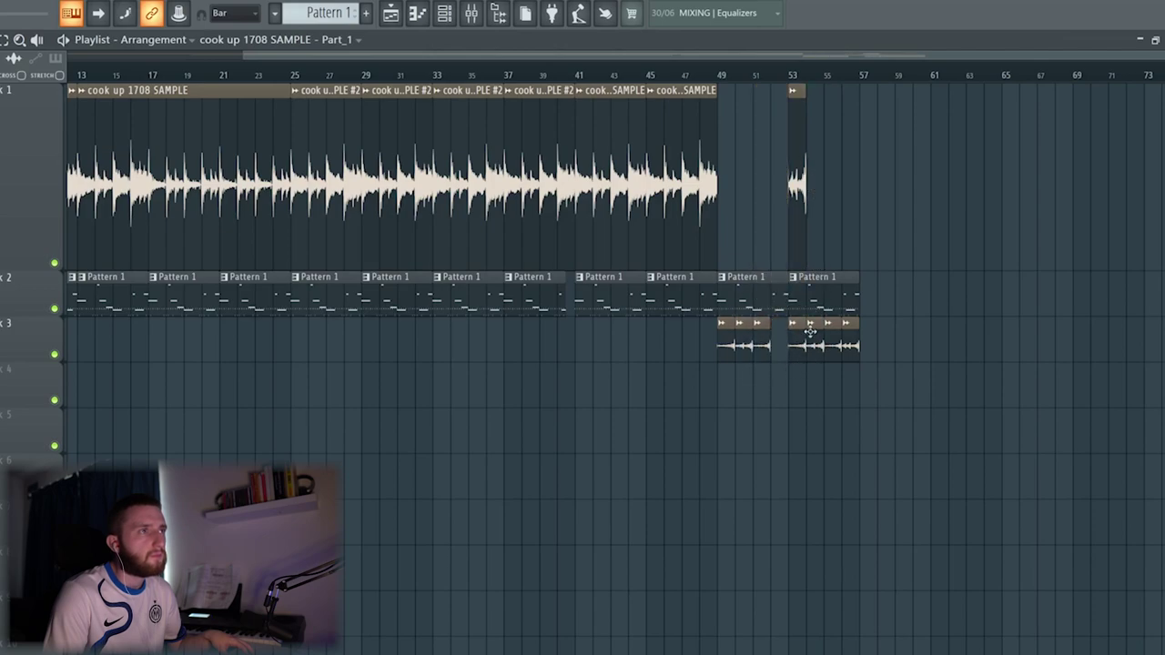
pyautogui.moveTo(800, 256); pyautogui.dragTo(772, 356)
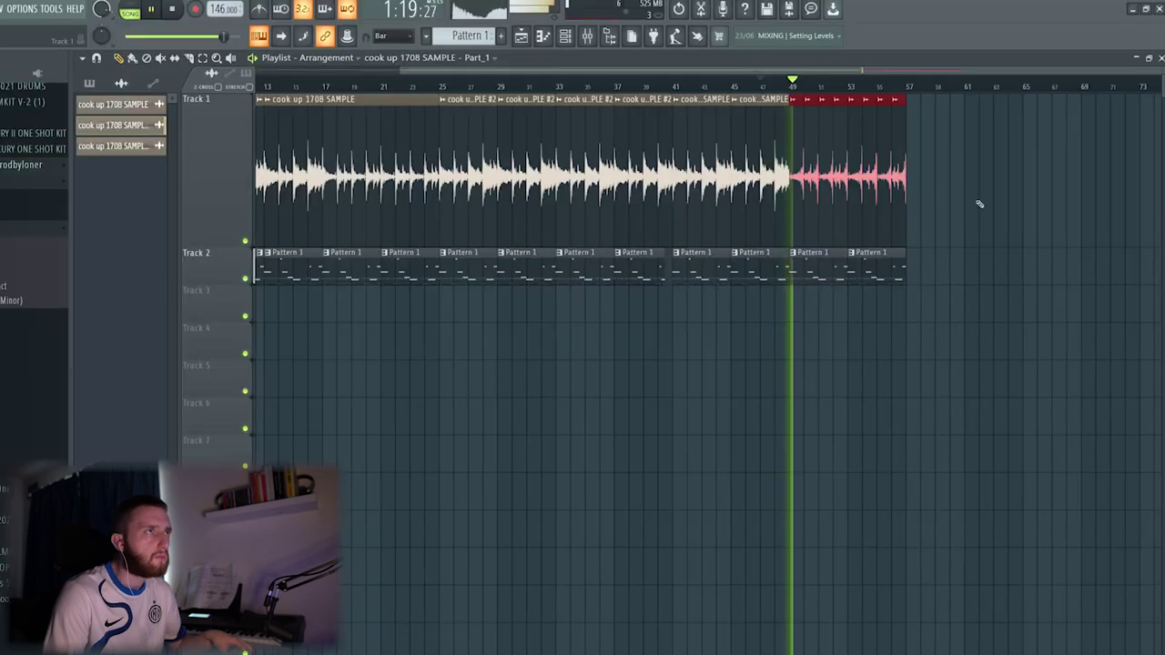
pyautogui.click(872, 167)
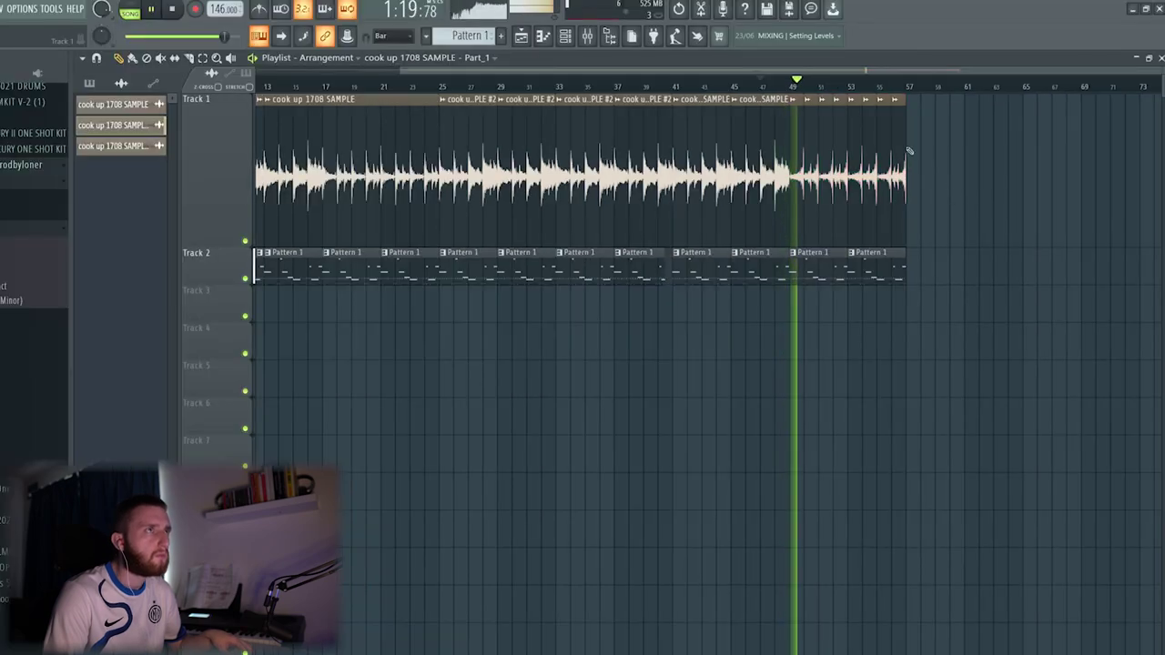
# Duplicate the bars 49–57 section of both tracks directly after itself, then check the Part_1 sample settings
pyautogui.moveTo(844, 76); pyautogui.dragTo(923, 89)
pyautogui.moveTo(889, 323); pyautogui.dragTo(708, 159)
pyautogui.hotkey('ctrl', 'b')
pyautogui.click(1003, 161)
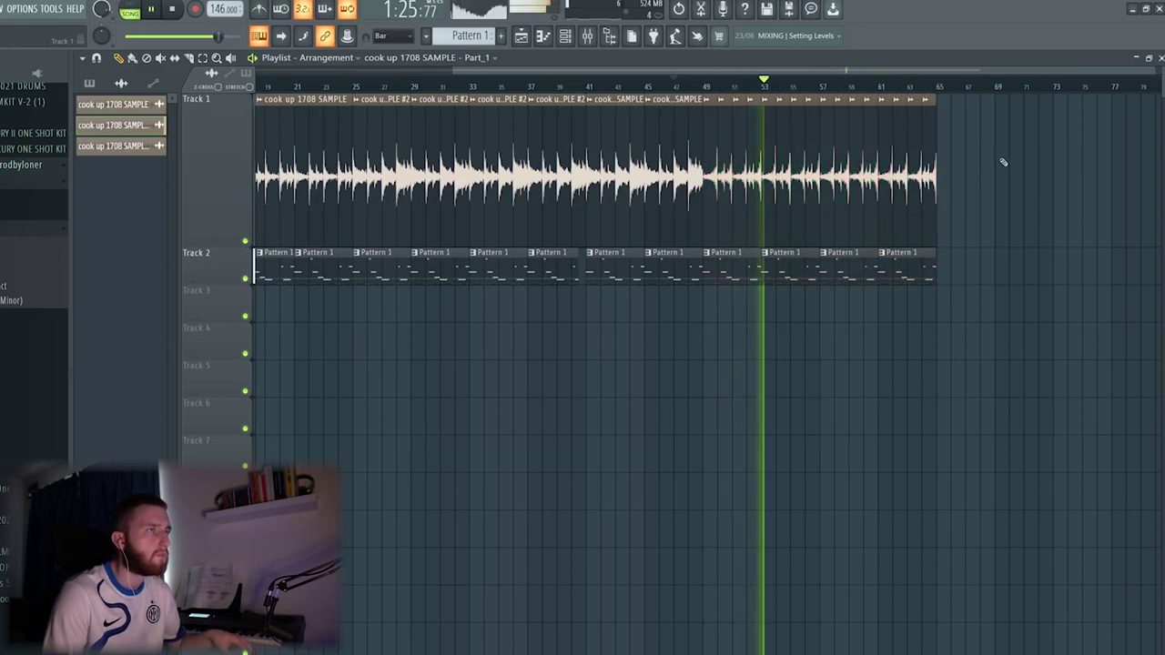
pyautogui.doubleClick(825, 130)
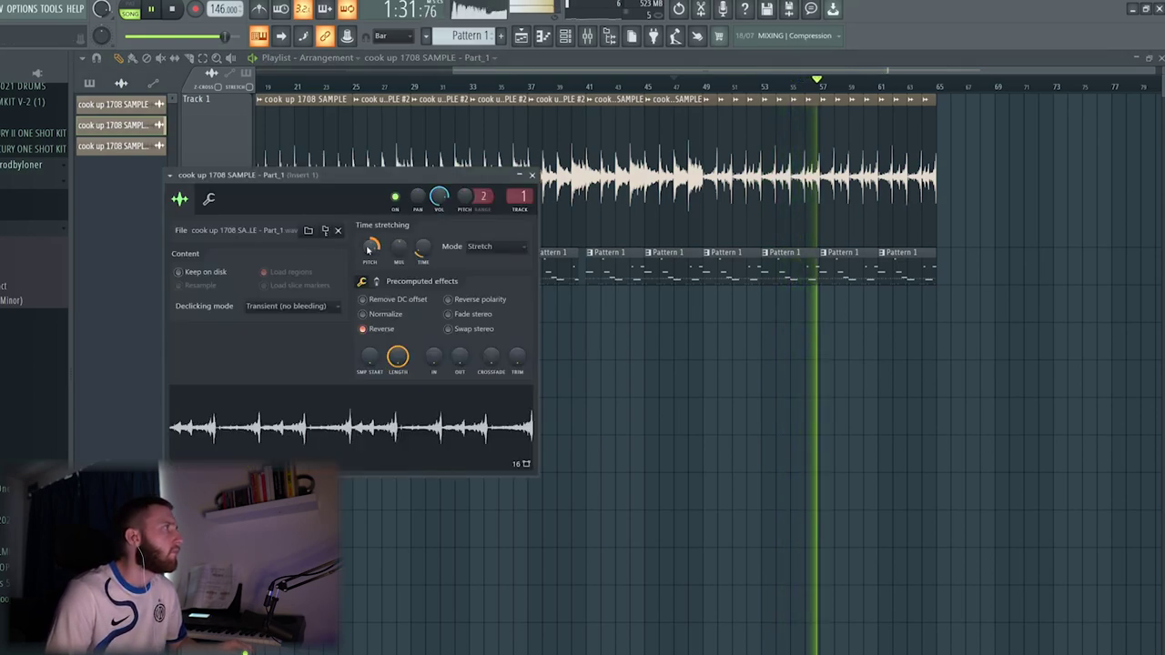
pyautogui.press('Escape')
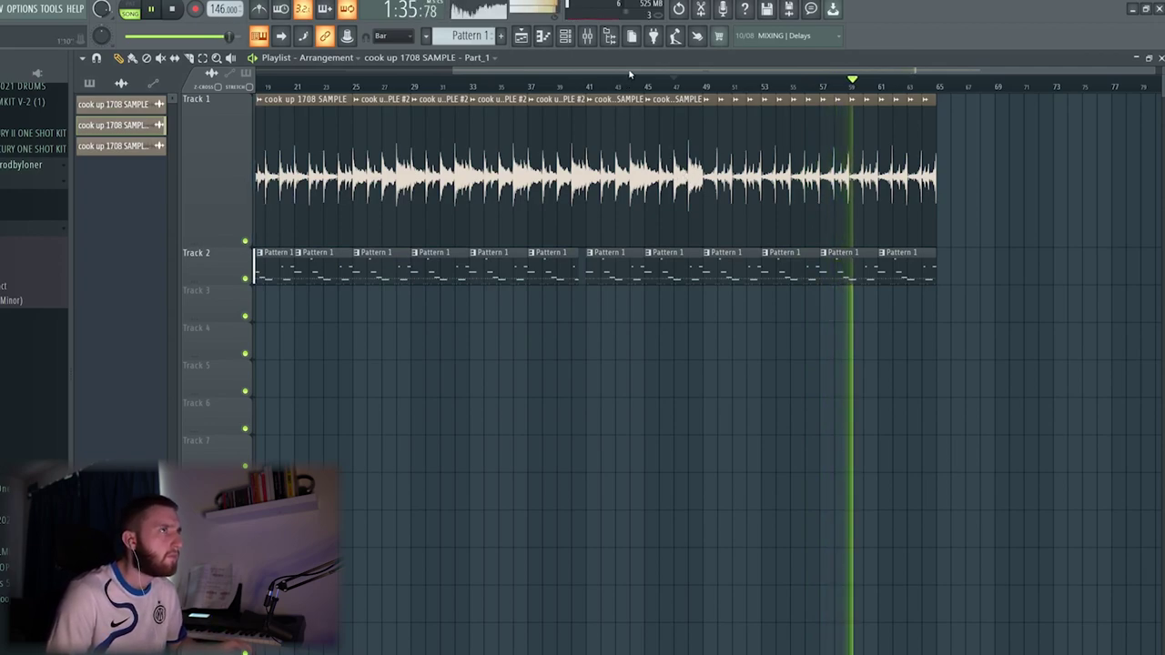
# Copy the bars 9–25 section of sample clips and Pattern 1 clips past the end of the arrangement
pyautogui.moveTo(625, 72); pyautogui.dragTo(405, 89)
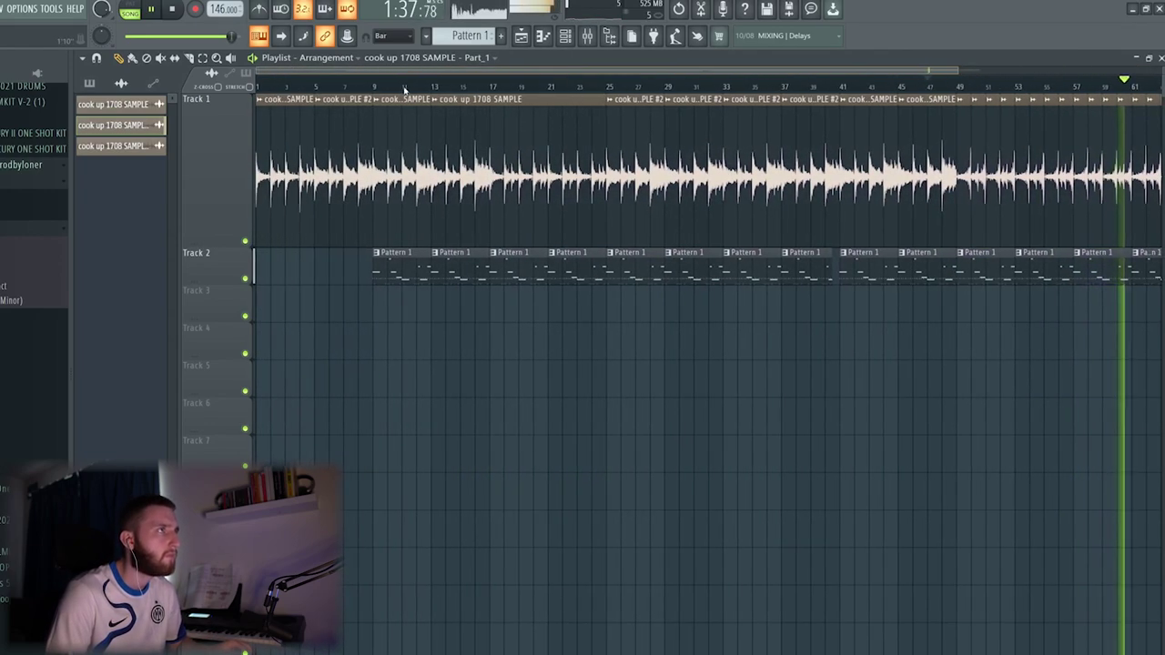
pyautogui.moveTo(403, 294); pyautogui.dragTo(572, 190)
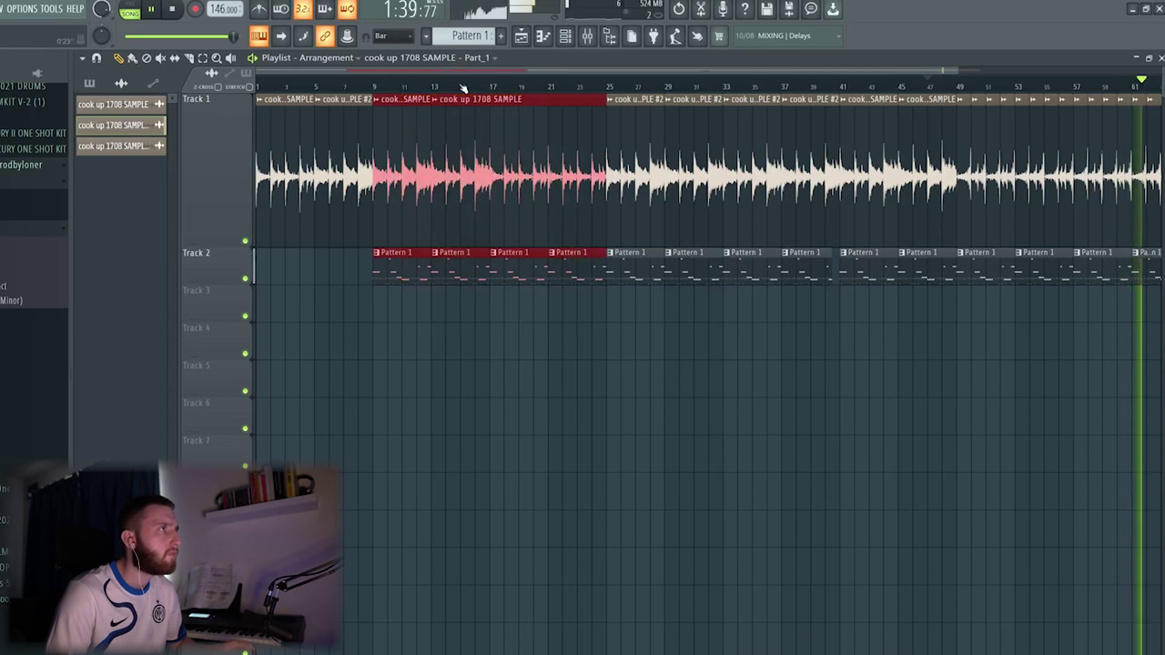
pyautogui.moveTo(957, 71); pyautogui.dragTo(1161, 72)
pyautogui.moveTo(463, 146); pyautogui.dragTo(1146, 142)
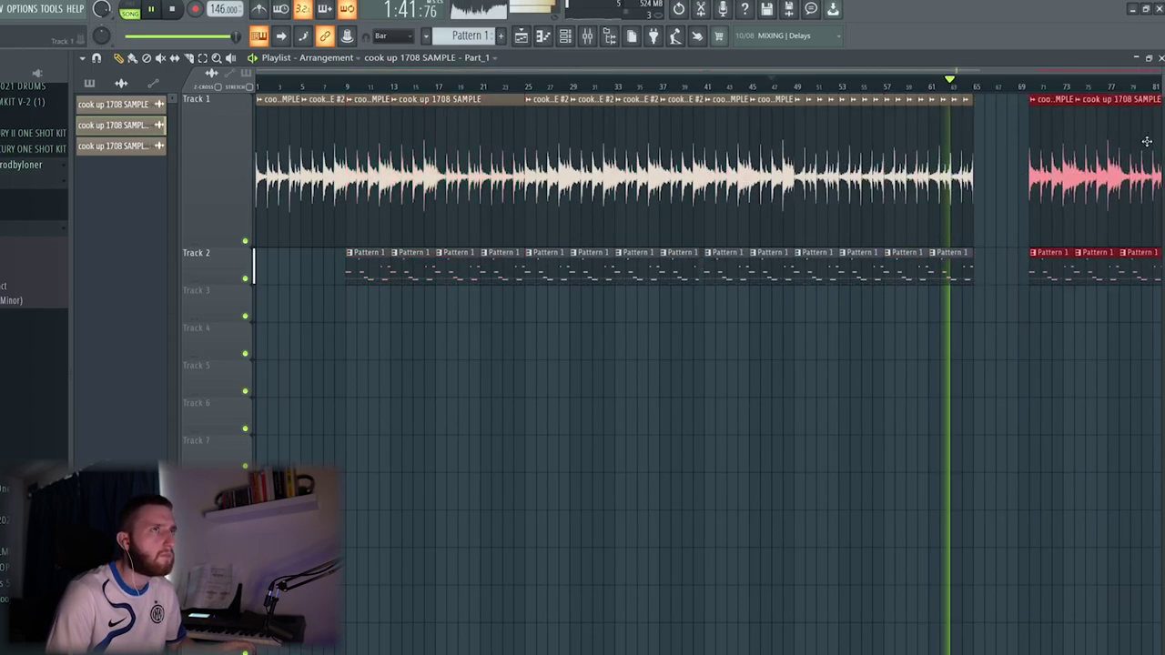